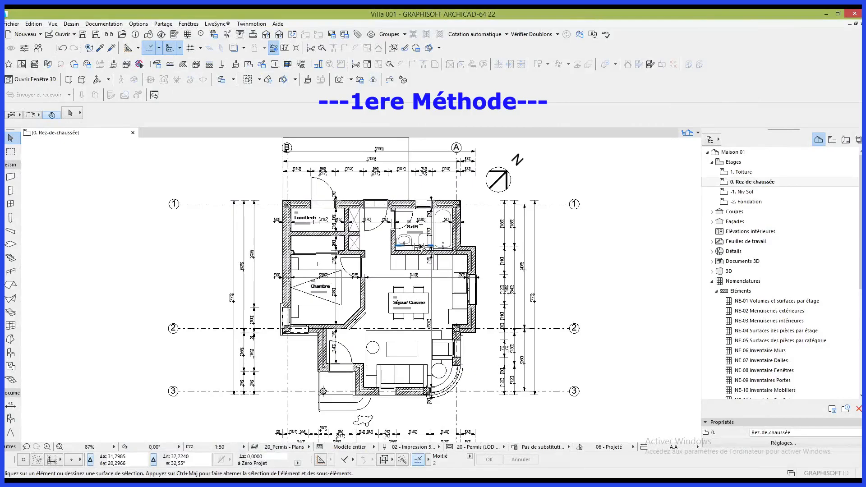
Create a new element schedule with ID 00 named "Lot Maçonnerie".
{"action": "left_click", "coordinate": [738, 292]}
{"action": "right_click", "coordinate": [738, 294]}
{"action": "left_click", "coordinate": [763, 298]}
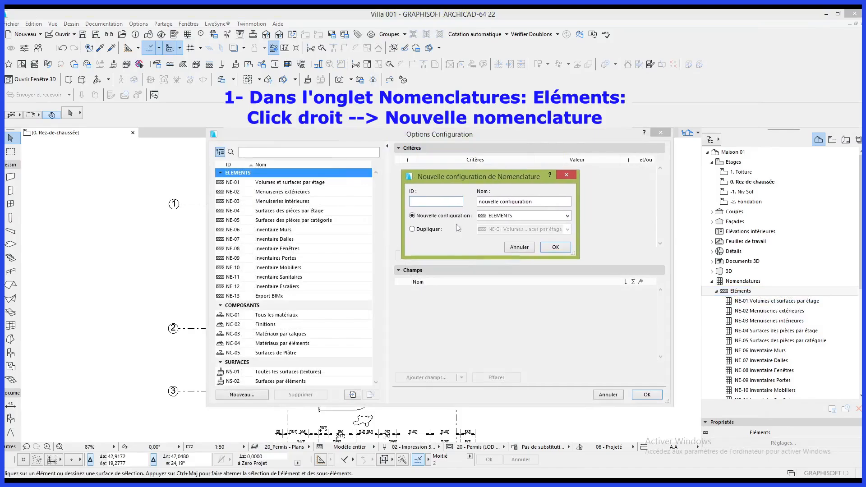
{"action": "key", "text": "Tab"}
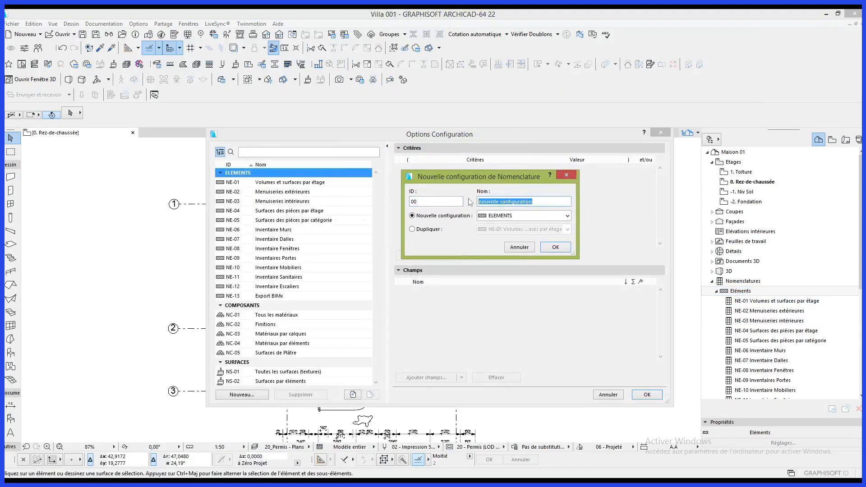
{"action": "type", "text": "Lot Maçonnerie"}
{"action": "left_click", "coordinate": [565, 248]}
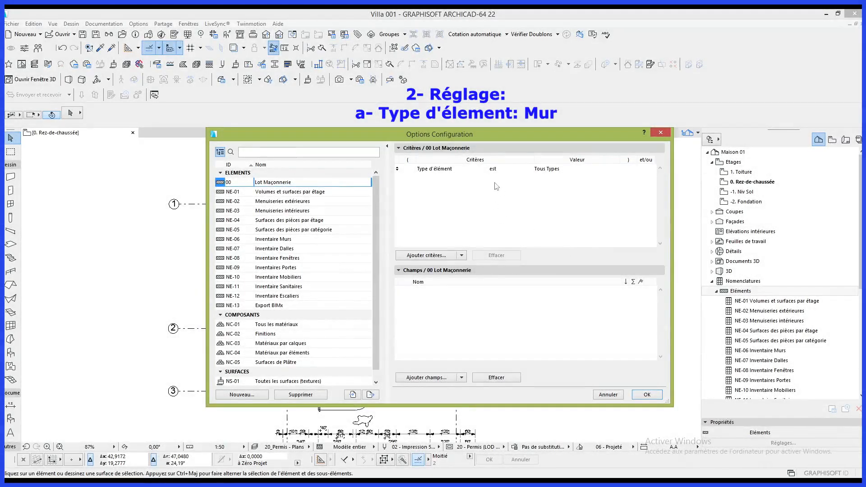
Set the element type criterion of the Lot Maçonnerie schedule to Mur.
{"action": "left_click", "coordinate": [561, 174]}
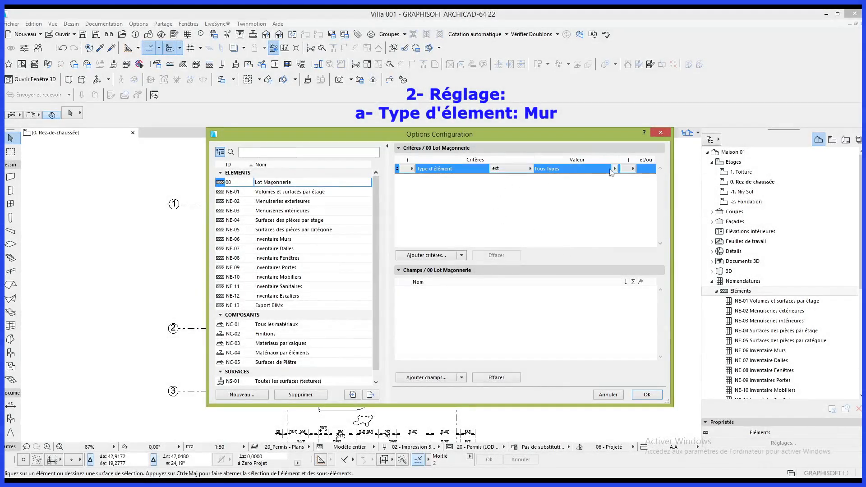
{"action": "left_click", "coordinate": [615, 168]}
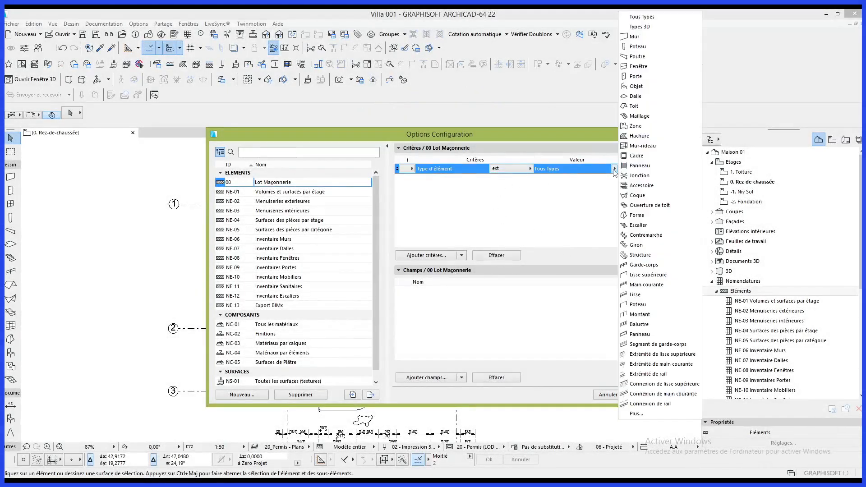
{"action": "left_click", "coordinate": [657, 40]}
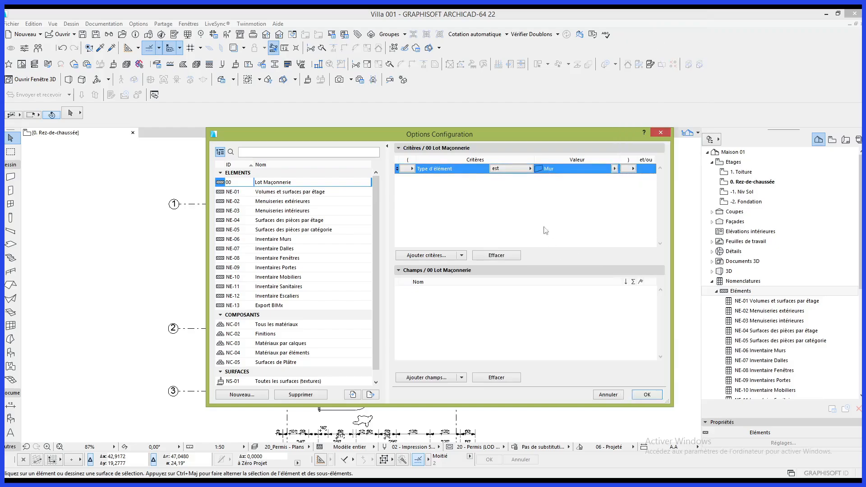
Add two "Matériau de construction" criteria to the Lot Maçonnerie schedule.
{"action": "left_click", "coordinate": [448, 256]}
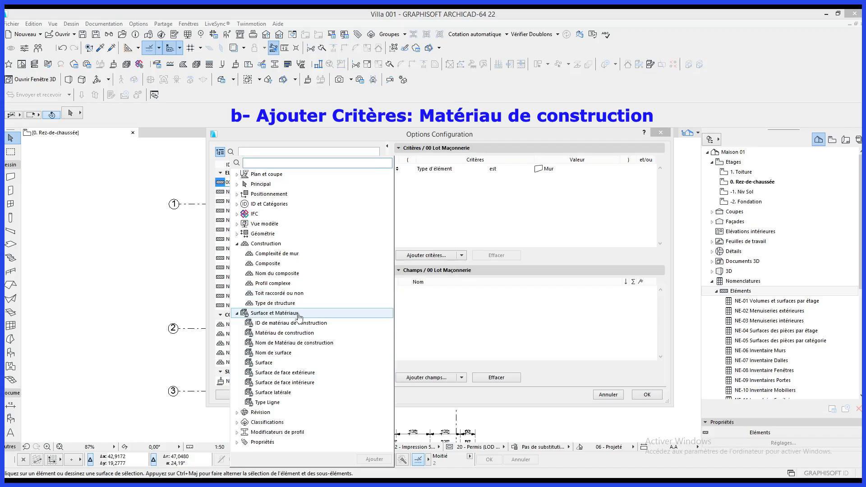
{"action": "double_click", "coordinate": [296, 334]}
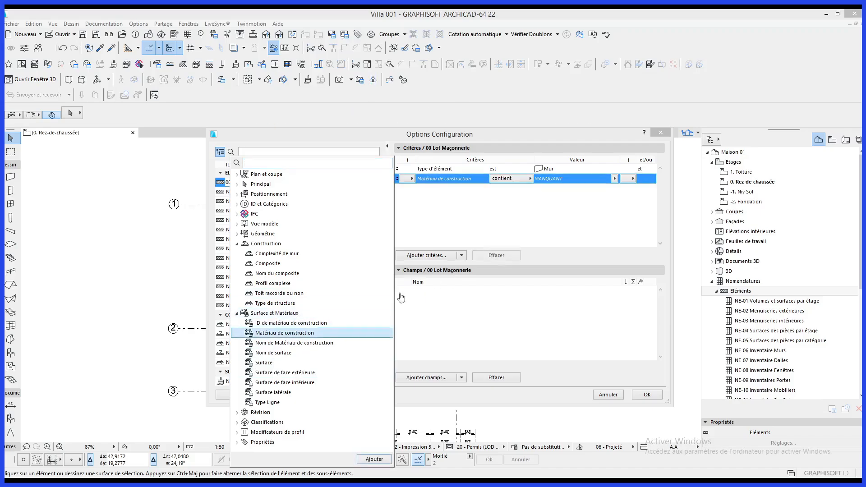
{"action": "double_click", "coordinate": [295, 334]}
{"action": "left_click", "coordinate": [579, 204]}
Set the two building material criteria to "Brique - Terre-cuite (extérieur)" and "Brique - Terre-cuite (intérieur)".
{"action": "left_click", "coordinate": [617, 179]}
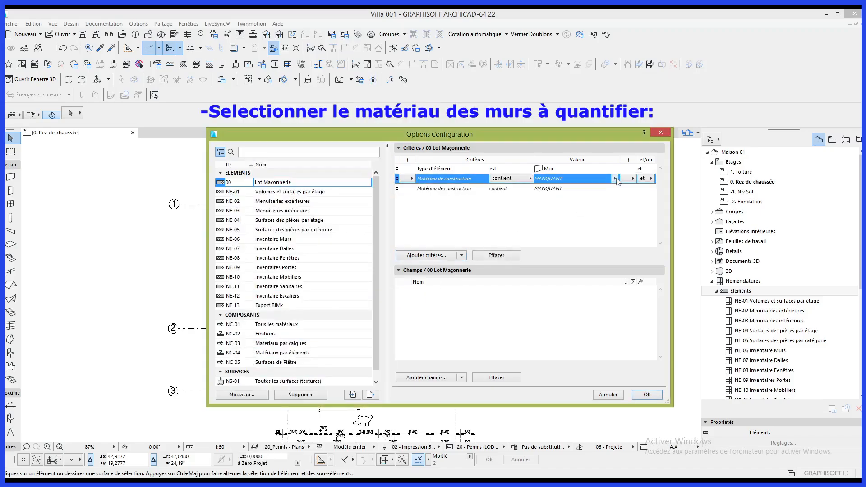
{"action": "left_click", "coordinate": [615, 178]}
{"action": "left_click", "coordinate": [459, 180]}
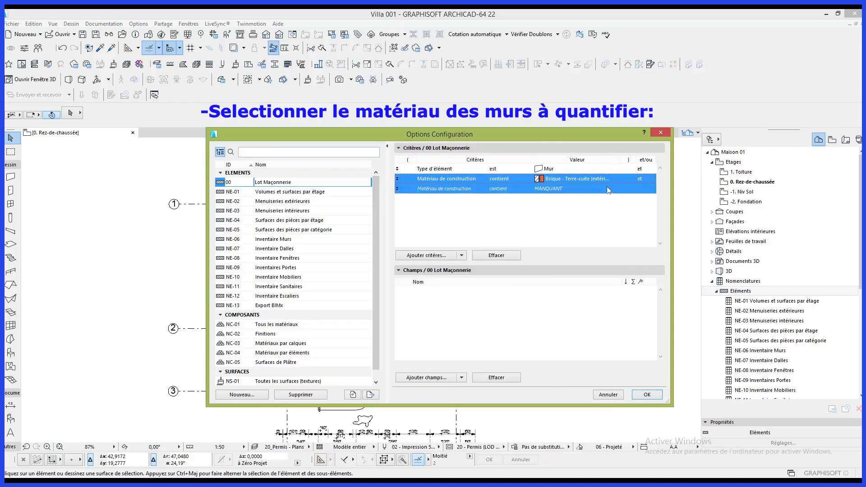
{"action": "left_click", "coordinate": [613, 190]}
{"action": "left_click", "coordinate": [615, 189]}
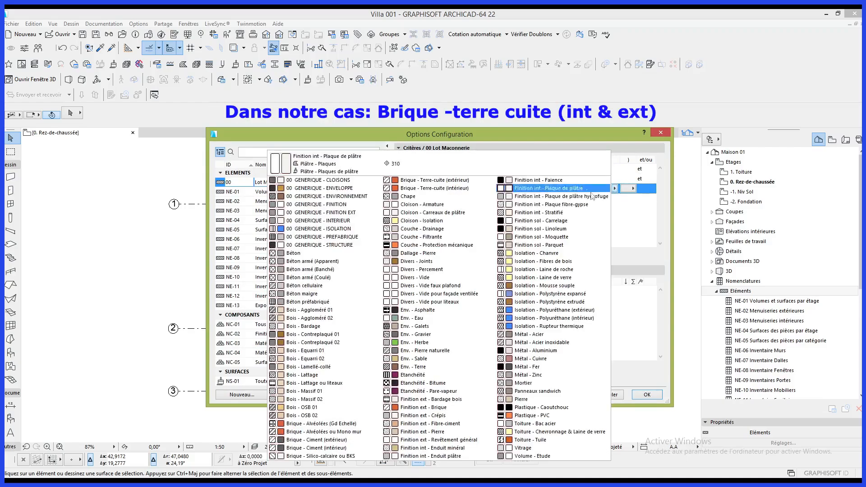
{"action": "left_click", "coordinate": [461, 190]}
Enclose the two brick material criteria in one pair of parentheses and join them with "ou".
{"action": "left_click", "coordinate": [410, 180]}
{"action": "left_click", "coordinate": [412, 179]}
{"action": "left_click", "coordinate": [420, 186]}
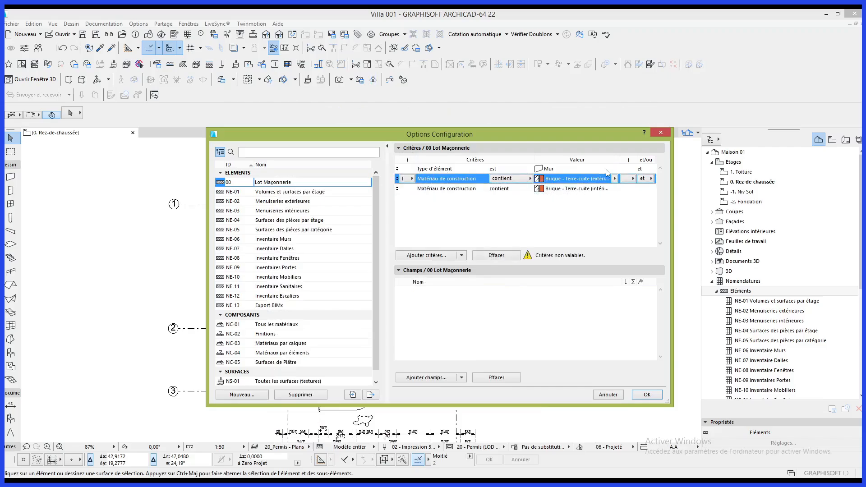
{"action": "left_click", "coordinate": [651, 179]}
{"action": "left_click", "coordinate": [660, 189]}
{"action": "left_click", "coordinate": [592, 189]}
{"action": "left_click", "coordinate": [633, 188]}
{"action": "left_click", "coordinate": [641, 199]}
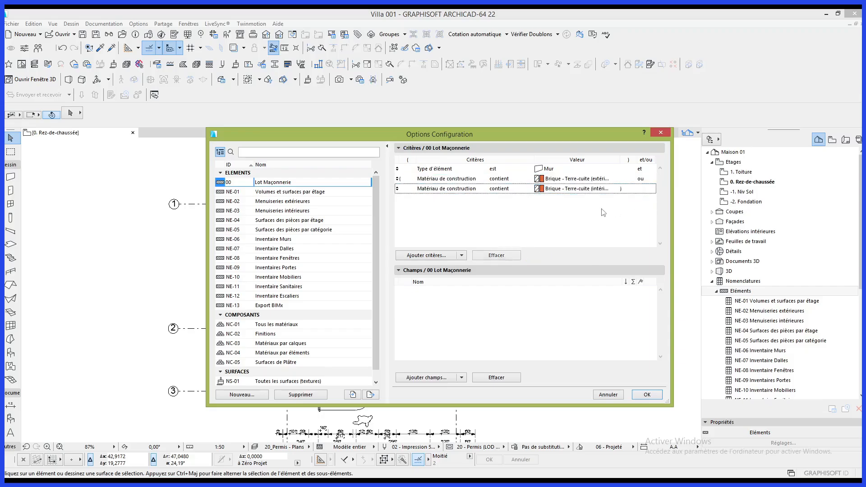
Add the general fields ID Elément, Epaisseur, Position and Superficie de surface to the schedule.
{"action": "left_click", "coordinate": [441, 379]}
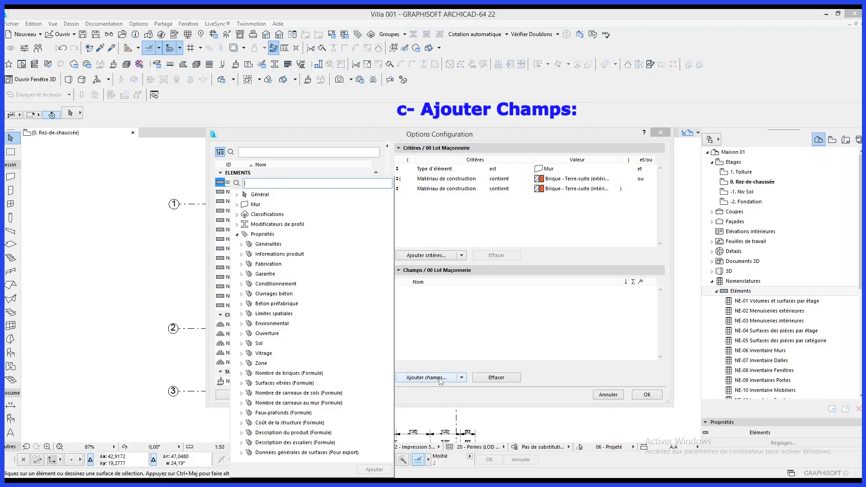
{"action": "left_click", "coordinate": [238, 195]}
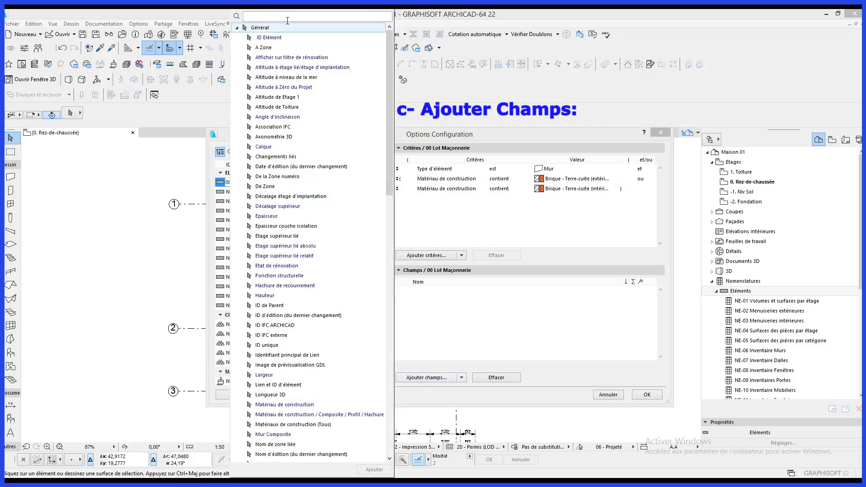
{"action": "double_click", "coordinate": [286, 38]}
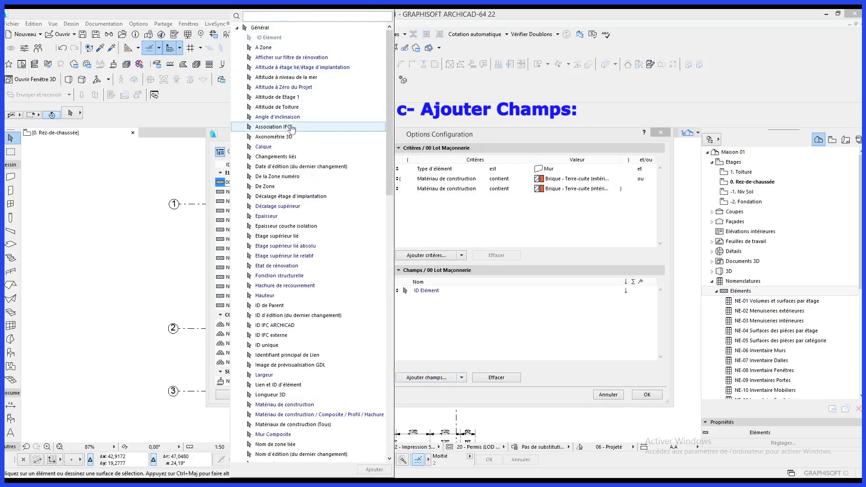
{"action": "double_click", "coordinate": [289, 217]}
{"action": "scroll", "coordinate": [277, 313], "scroll_direction": "down", "scroll_amount": 2}
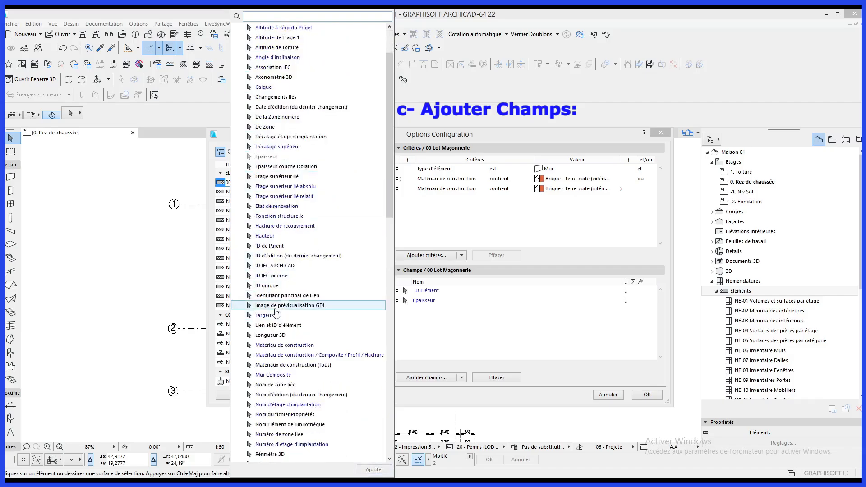
{"action": "scroll", "coordinate": [284, 343], "scroll_direction": "down", "scroll_amount": 3}
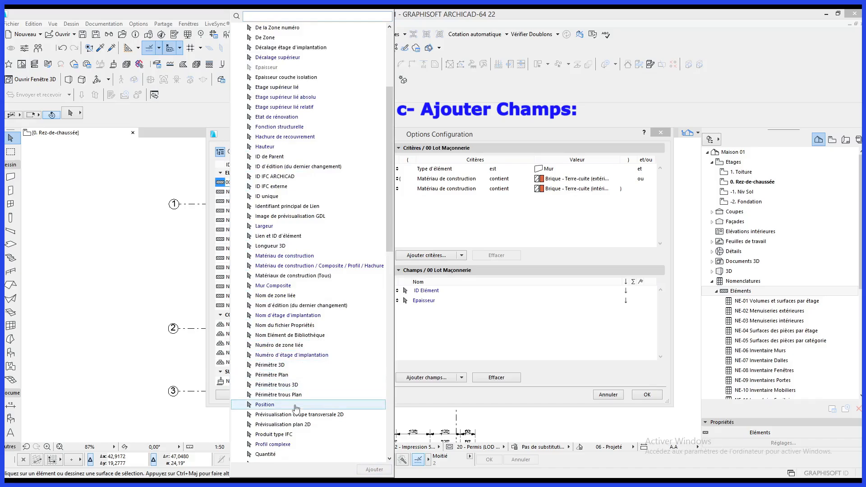
{"action": "double_click", "coordinate": [297, 407]}
{"action": "scroll", "coordinate": [300, 404], "scroll_direction": "down", "scroll_amount": 4}
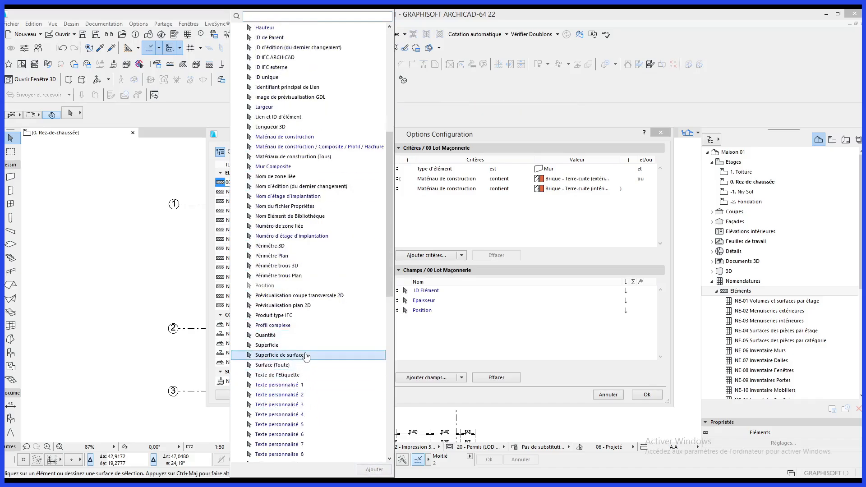
{"action": "double_click", "coordinate": [280, 355]}
Add the wall fields "Surface de mur nette sur face extérieure" and "Surface de mur nette sur face intérieure".
{"action": "scroll", "coordinate": [343, 155], "scroll_direction": "up", "scroll_amount": 2}
{"action": "scroll", "coordinate": [343, 156], "scroll_direction": "up", "scroll_amount": 10}
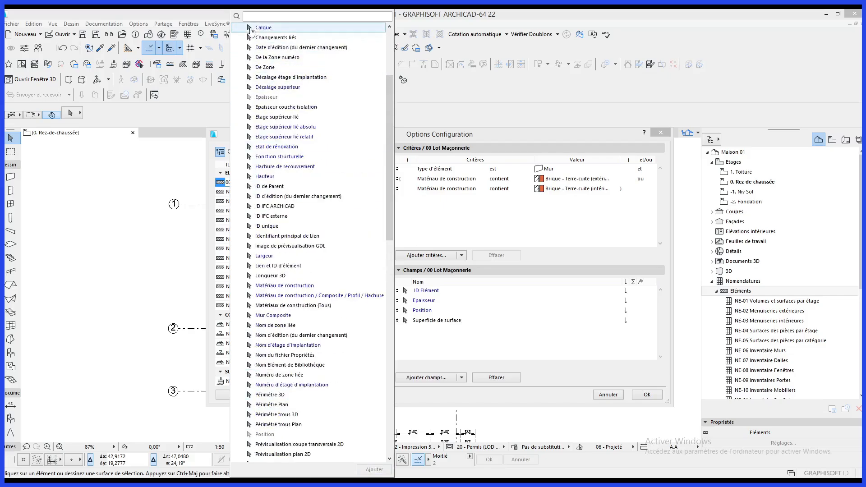
{"action": "left_click", "coordinate": [238, 28]}
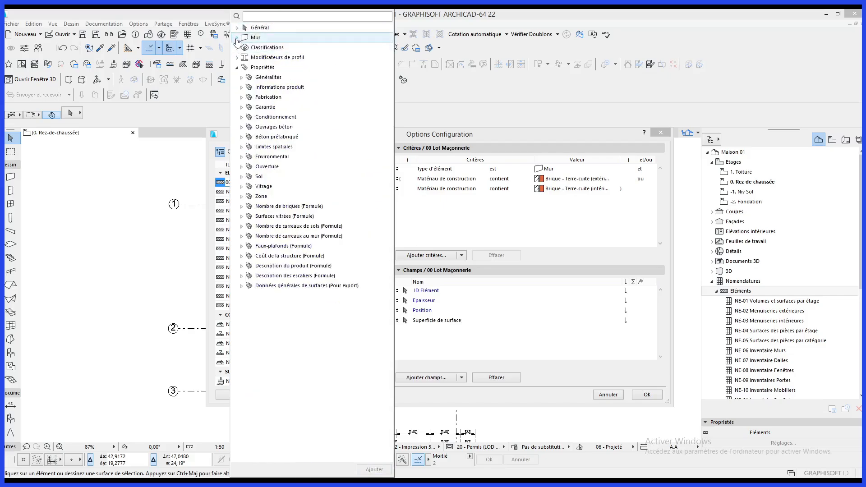
{"action": "left_click", "coordinate": [238, 37]}
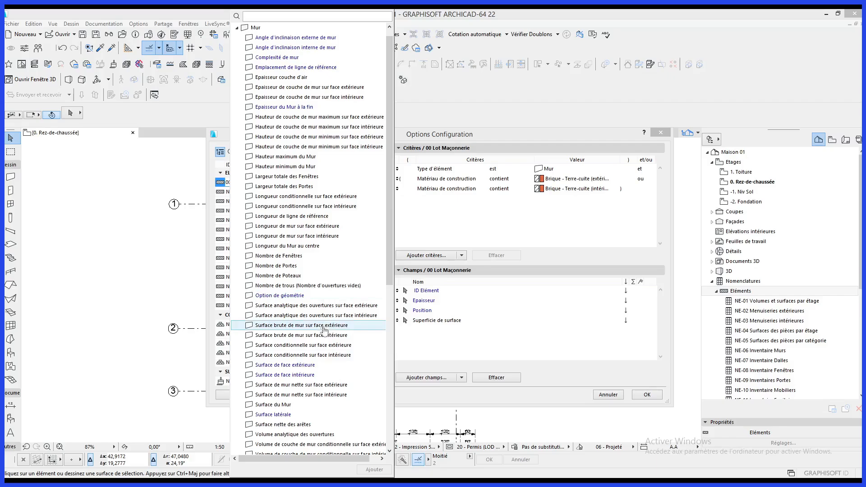
{"action": "double_click", "coordinate": [324, 388]}
{"action": "double_click", "coordinate": [332, 395]}
{"action": "scroll", "coordinate": [333, 316], "scroll_direction": "up", "scroll_amount": 1}
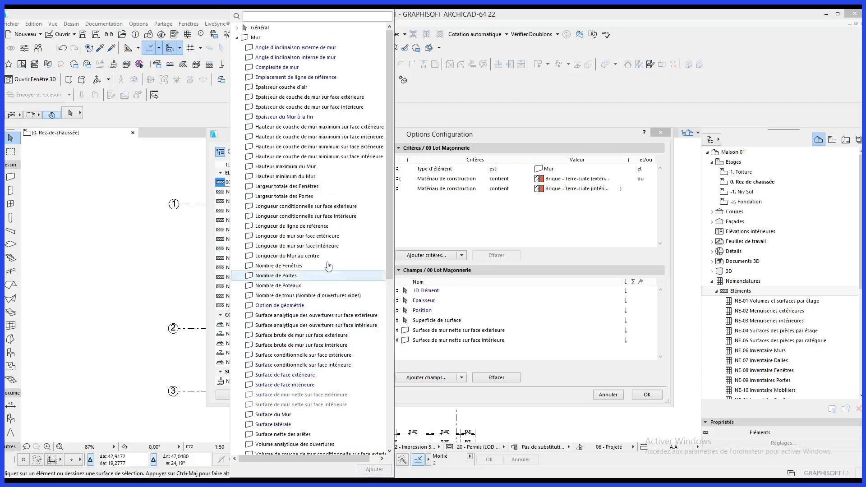
{"action": "left_click", "coordinate": [237, 38]}
{"action": "left_click", "coordinate": [536, 333]}
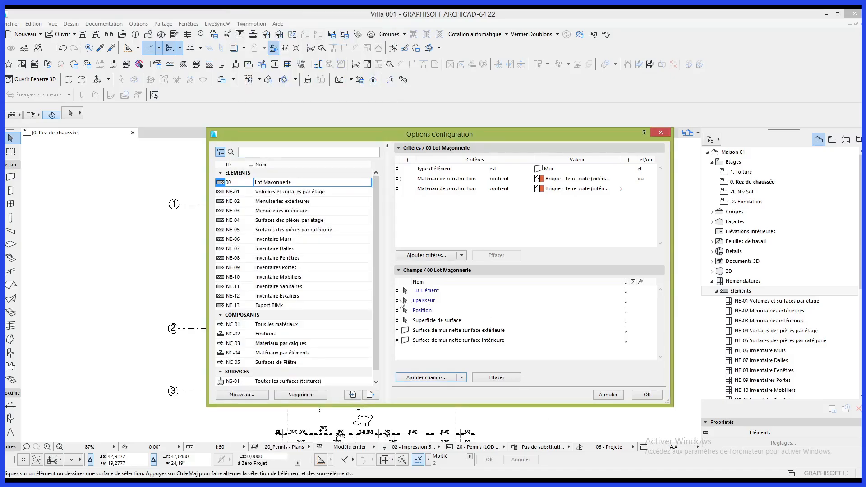
Move the Position field to the first place, enable sums for the three surface fields, and accept the configuration.
{"action": "left_click_drag", "start_coordinate": [398, 310], "coordinate": [395, 288]}
{"action": "left_click", "coordinate": [633, 320]}
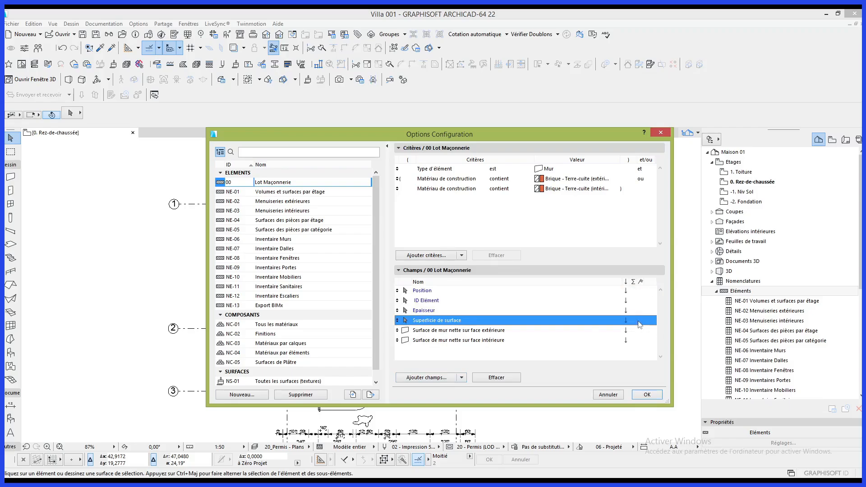
{"action": "left_click", "coordinate": [633, 321]}
{"action": "left_click", "coordinate": [634, 330]}
{"action": "left_click", "coordinate": [634, 341]}
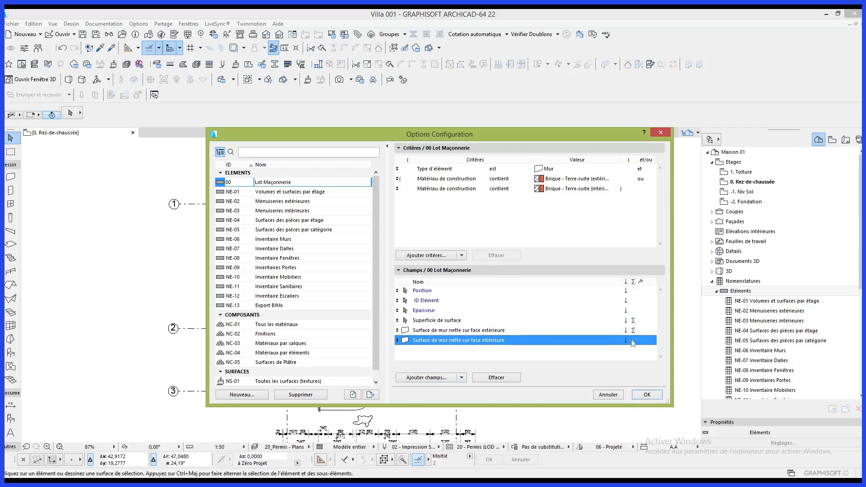
{"action": "left_click", "coordinate": [615, 359]}
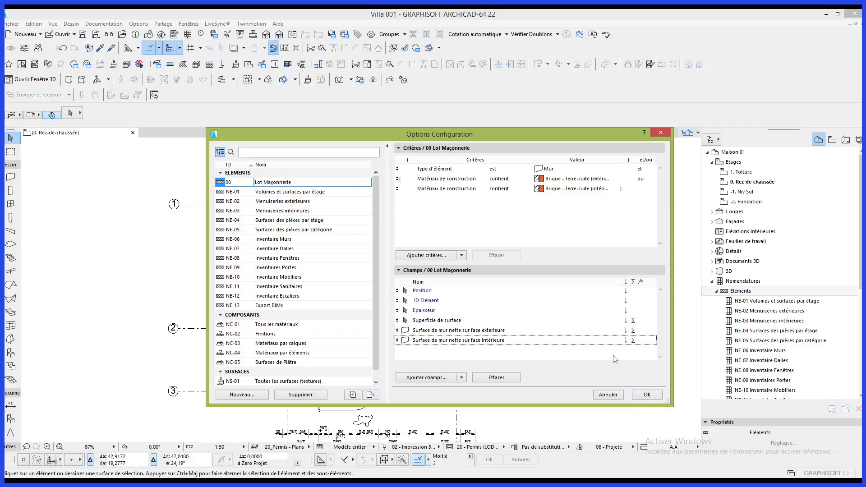
{"action": "left_click", "coordinate": [647, 396]}
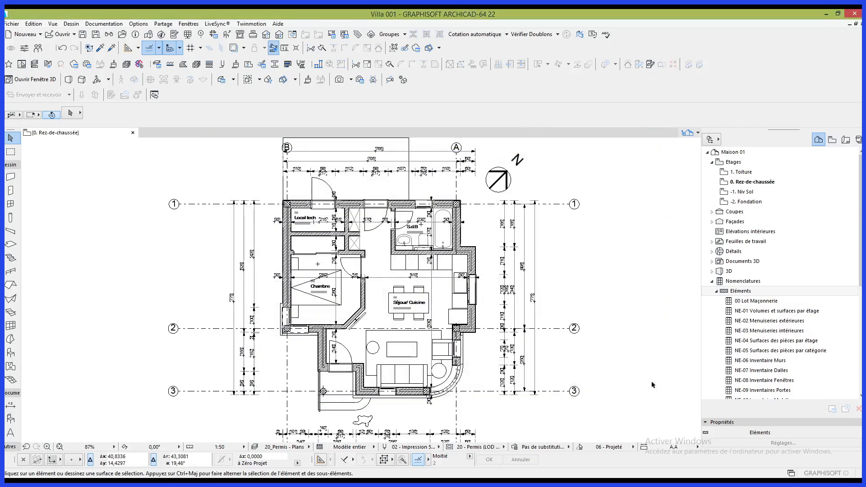
Open the 00 Lot Maçonnerie schedule and widen its ID Elément and surface columns so their texts fit on one line.
{"action": "double_click", "coordinate": [752, 301]}
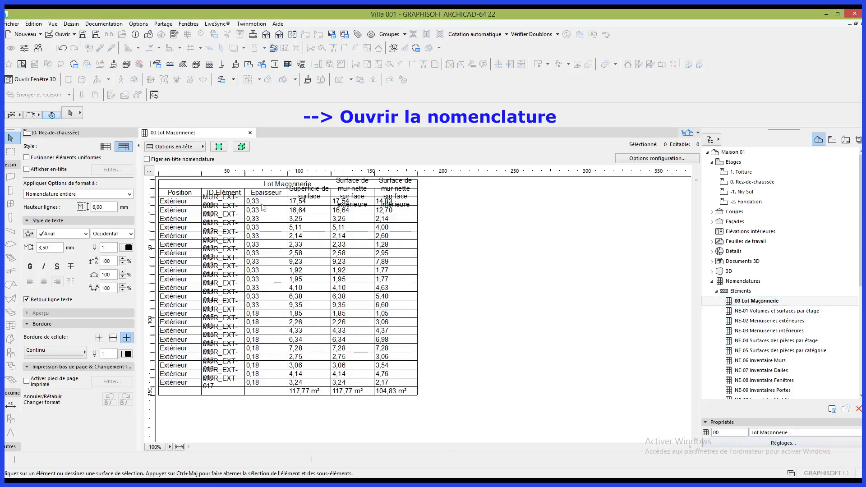
{"action": "left_click_drag", "start_coordinate": [244, 172], "coordinate": [252, 172]}
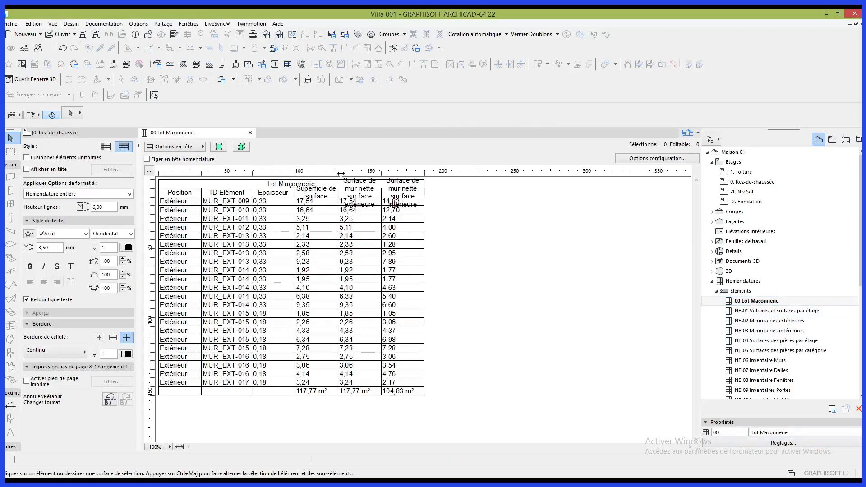
{"action": "left_click_drag", "start_coordinate": [338, 173], "coordinate": [614, 174]}
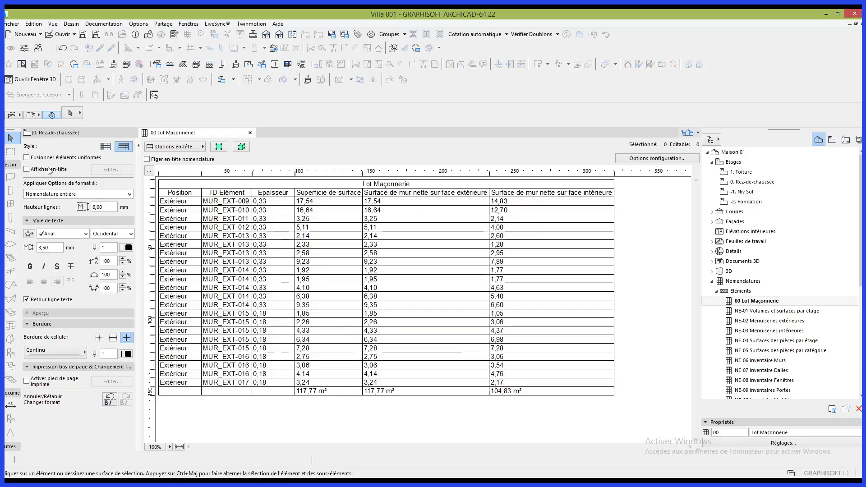
Display headings and merge uniform elements in the schedule, and make the totals row bold.
{"action": "left_click", "coordinate": [27, 169]}
{"action": "left_click", "coordinate": [27, 157]}
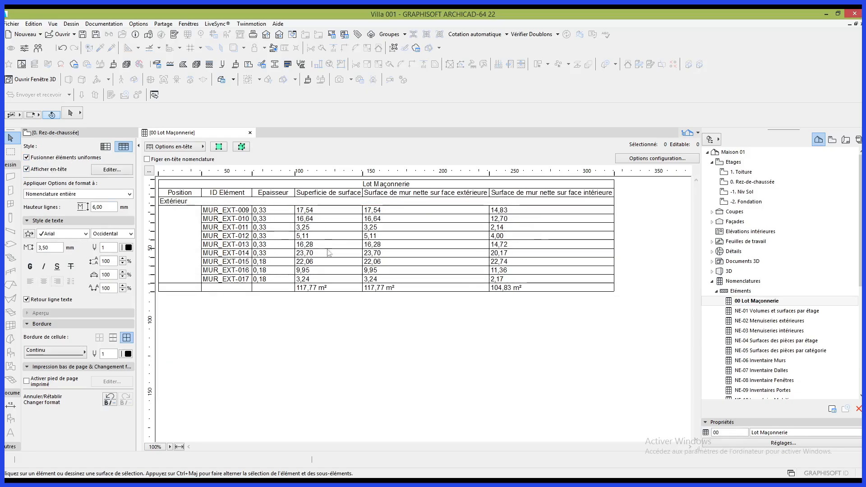
{"action": "left_click", "coordinate": [318, 287]}
{"action": "left_click", "coordinate": [30, 266]}
{"action": "left_click", "coordinate": [323, 298]}
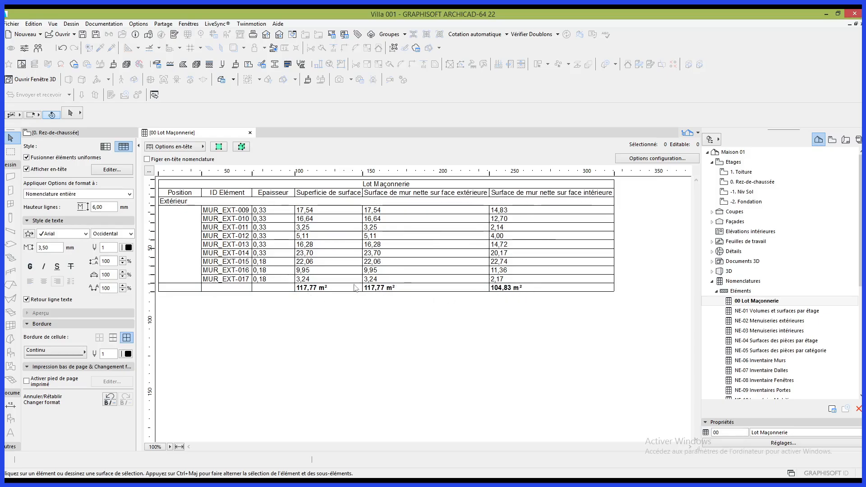
Remove the two net wall surface fields, exterior and interior face, from the schedule configuration.
{"action": "left_click", "coordinate": [649, 159]}
{"action": "left_click", "coordinate": [489, 341]}
{"action": "left_click", "coordinate": [506, 378]}
{"action": "left_click", "coordinate": [506, 379]}
{"action": "left_click", "coordinate": [647, 394]}
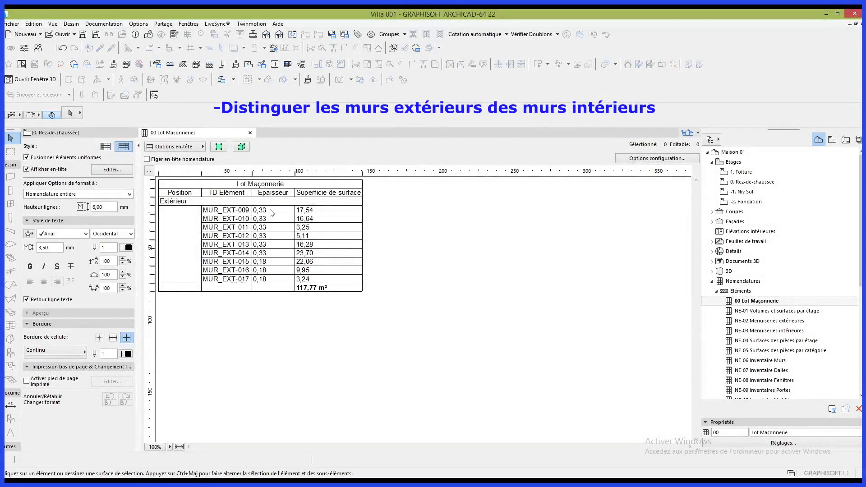
On the ground floor plan, find and select all walls with a thickness of 0,1800.
{"action": "double_click", "coordinate": [750, 183]}
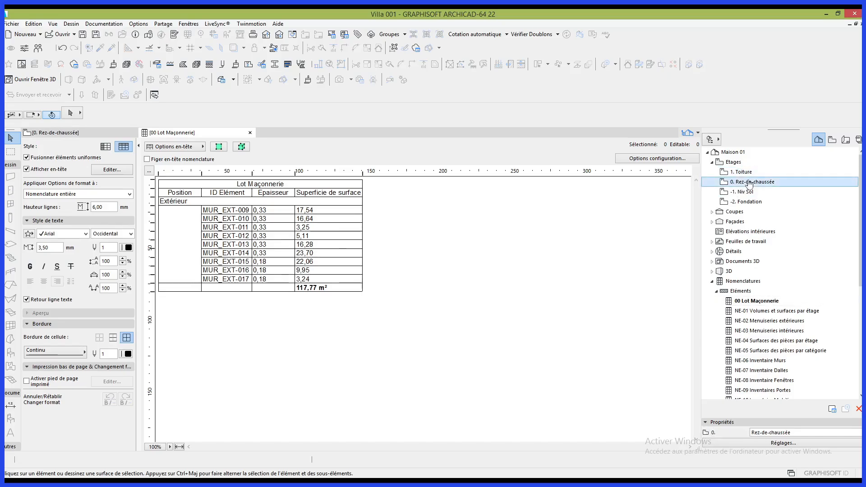
{"action": "scroll", "coordinate": [432, 304], "scroll_direction": "up", "scroll_amount": 2}
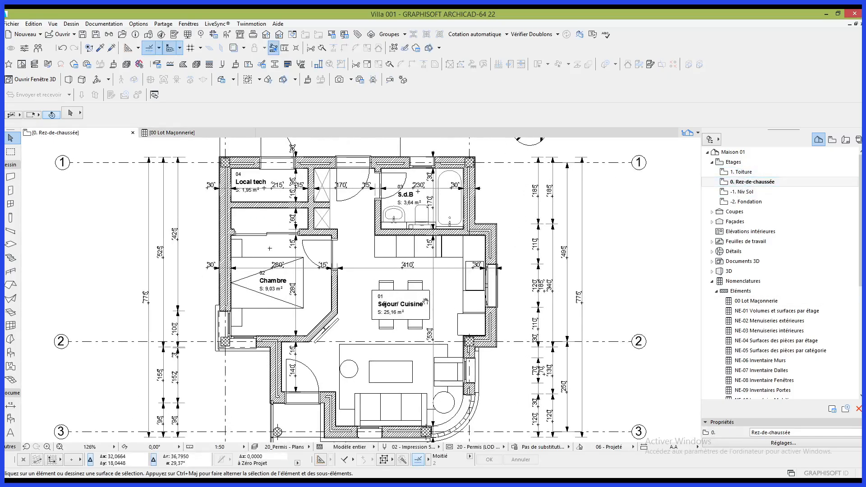
{"action": "left_click", "coordinate": [89, 48]}
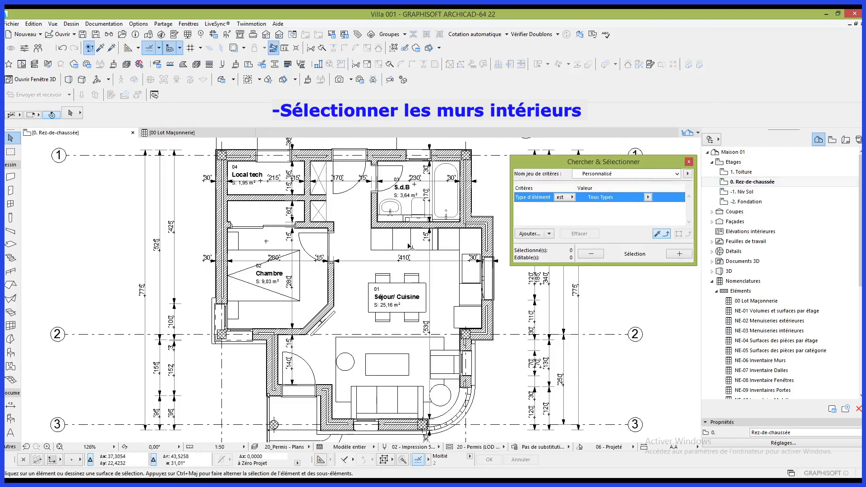
{"action": "left_click", "coordinate": [374, 212], "text": "alt"}
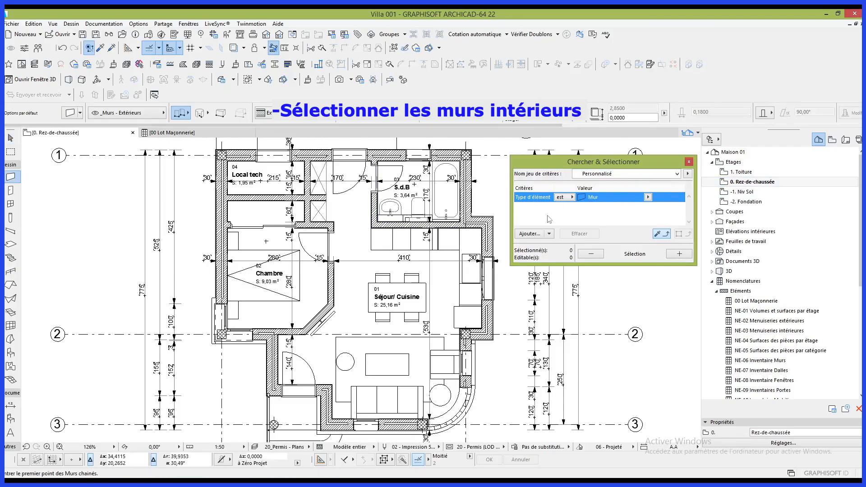
{"action": "left_click", "coordinate": [527, 235]}
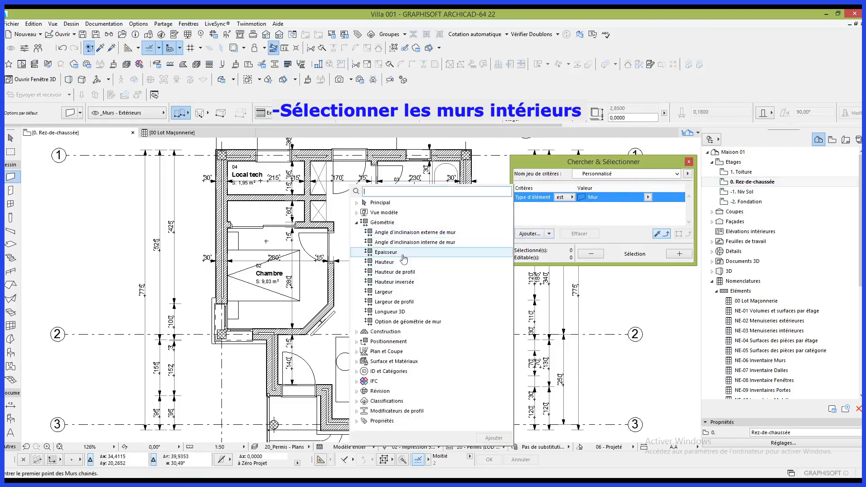
{"action": "double_click", "coordinate": [386, 252]}
{"action": "left_click", "coordinate": [679, 254]}
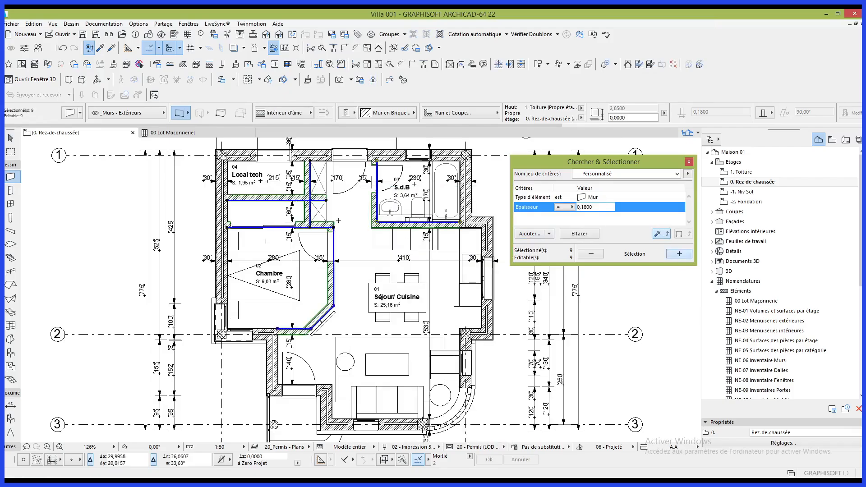
Set the Position property of the selected walls to Intérieur, deselect them, and shift the search dialog slightly.
{"action": "left_click", "coordinate": [70, 114]}
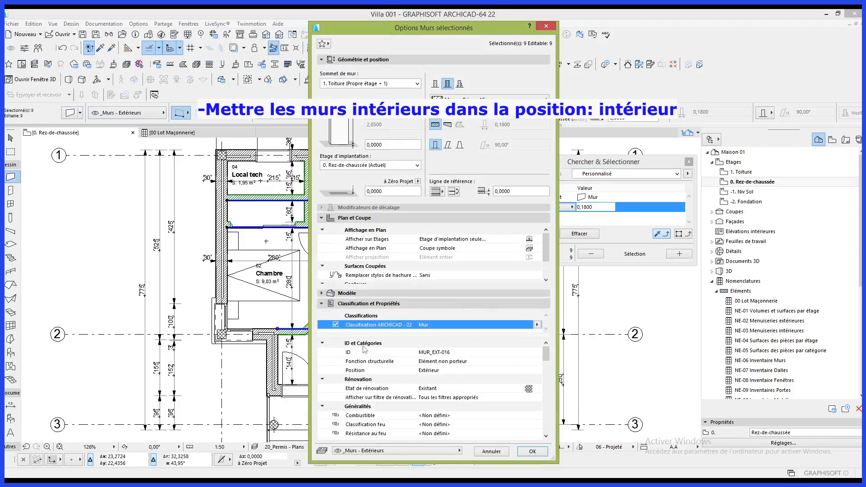
{"action": "left_click", "coordinate": [449, 371]}
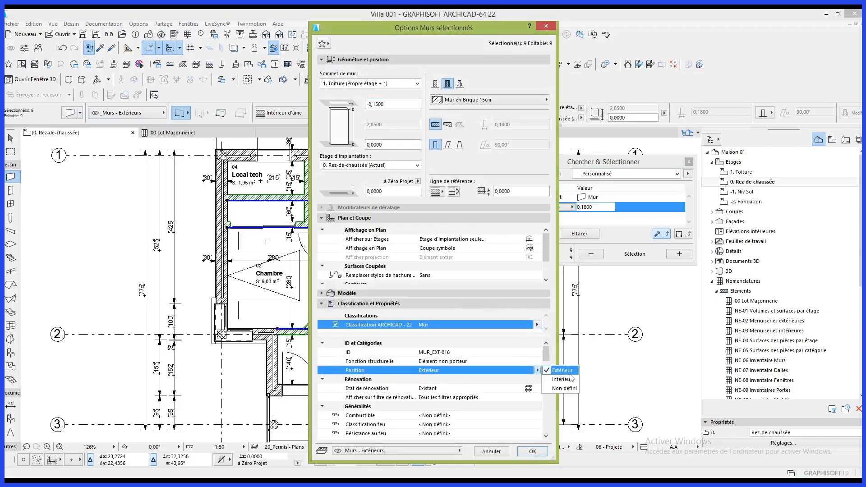
{"action": "left_click", "coordinate": [572, 382]}
{"action": "left_click", "coordinate": [535, 453]}
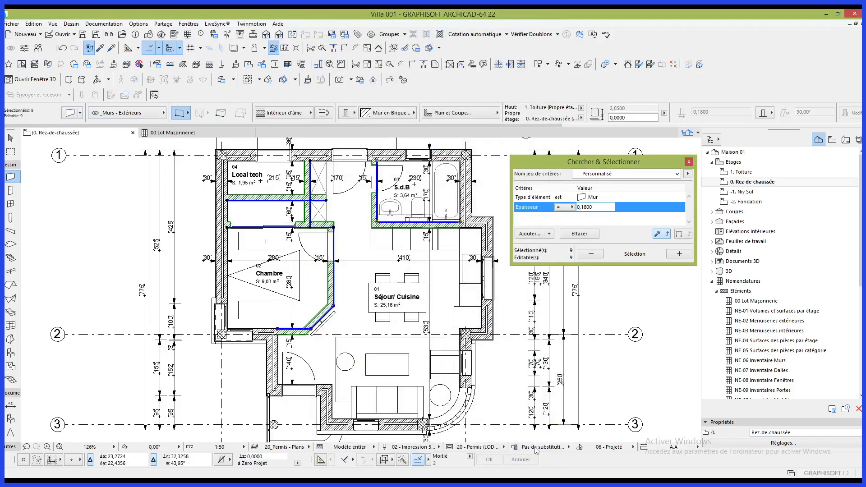
{"action": "key", "text": "Escape"}
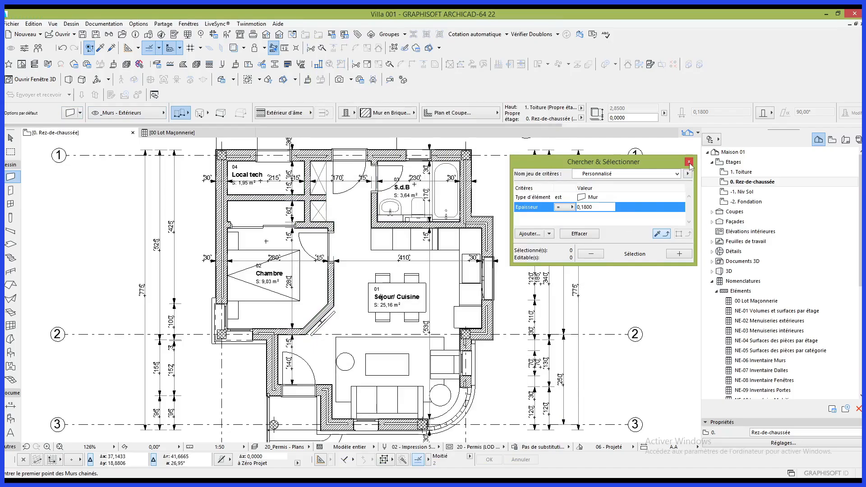
{"action": "left_click_drag", "start_coordinate": [650, 165], "coordinate": [650, 153]}
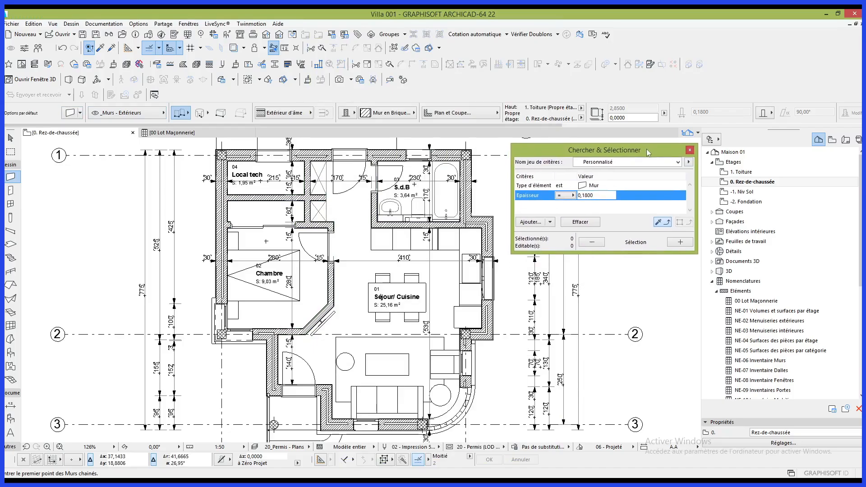
In the 00 Lot Maçonnerie schedule configuration, enable the heading and subtotal flag for the Position field and accept.
{"action": "left_click", "coordinate": [192, 135]}
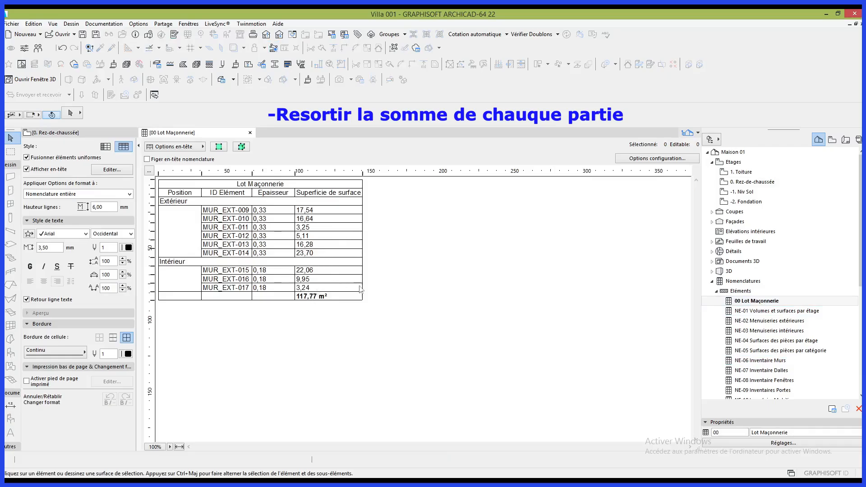
{"action": "left_click", "coordinate": [644, 161]}
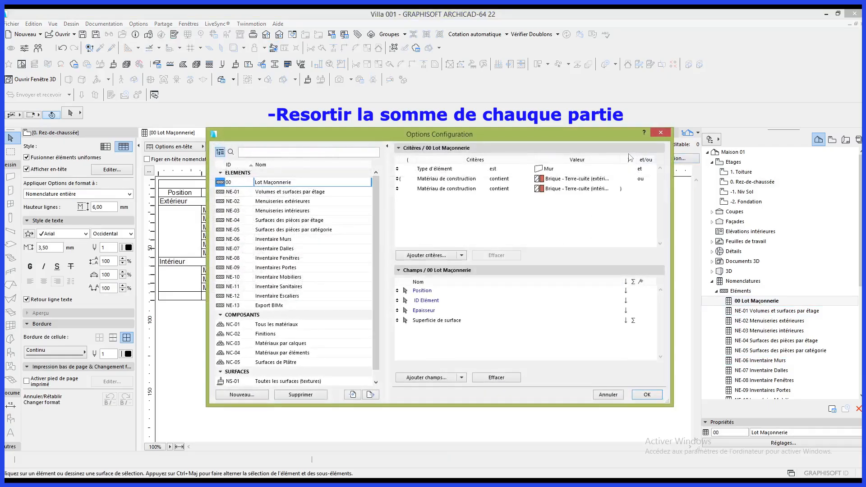
{"action": "left_click", "coordinate": [639, 291]}
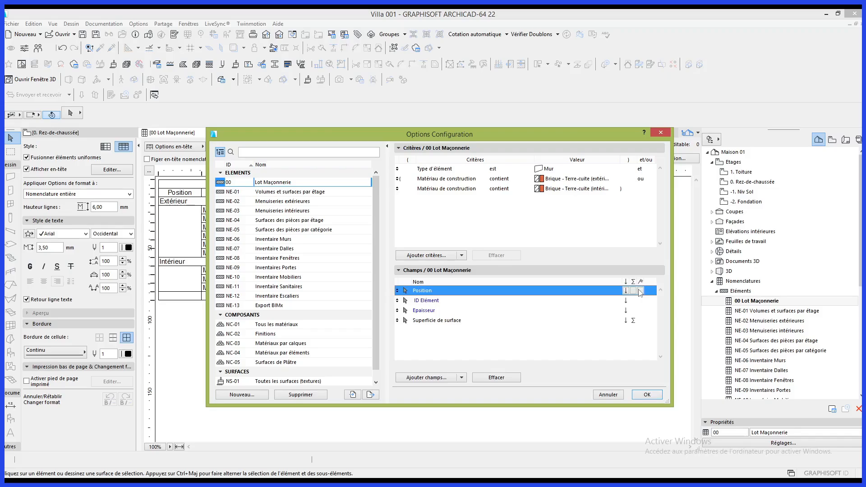
{"action": "left_click", "coordinate": [648, 396]}
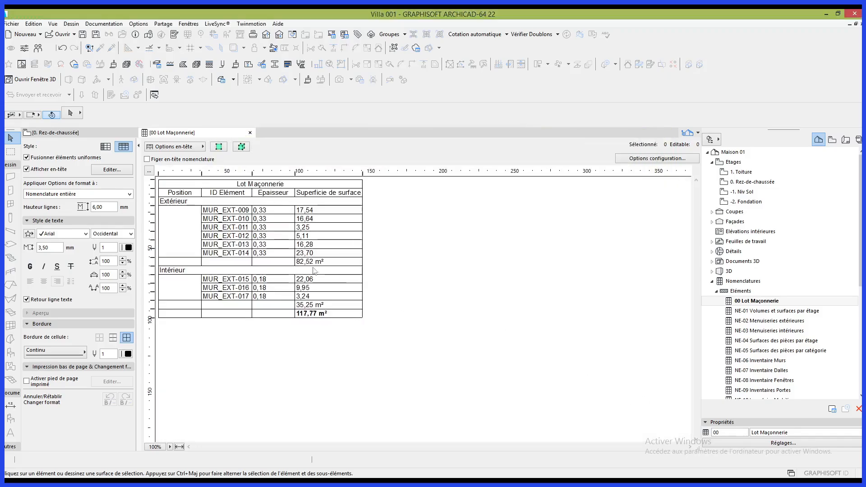
Make the subtotals, the Extérieur and Intérieur group titles, and the column headings of the schedule bold.
{"action": "left_click", "coordinate": [313, 262]}
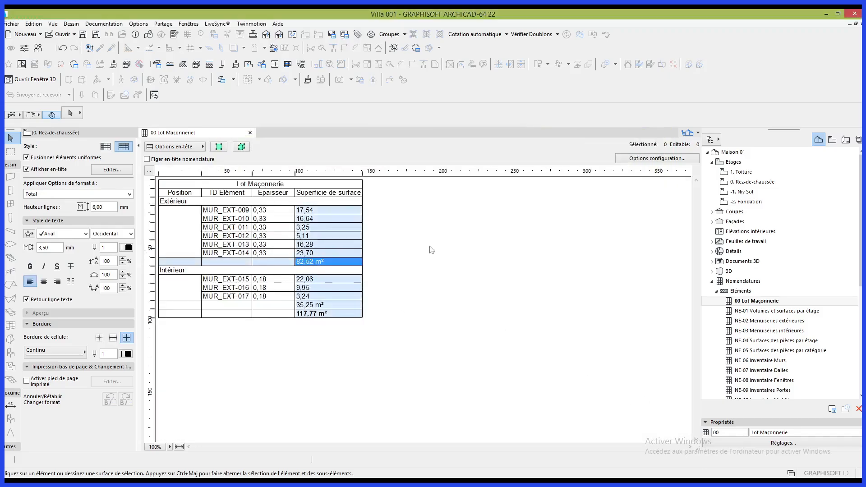
{"action": "left_click", "coordinate": [309, 271]}
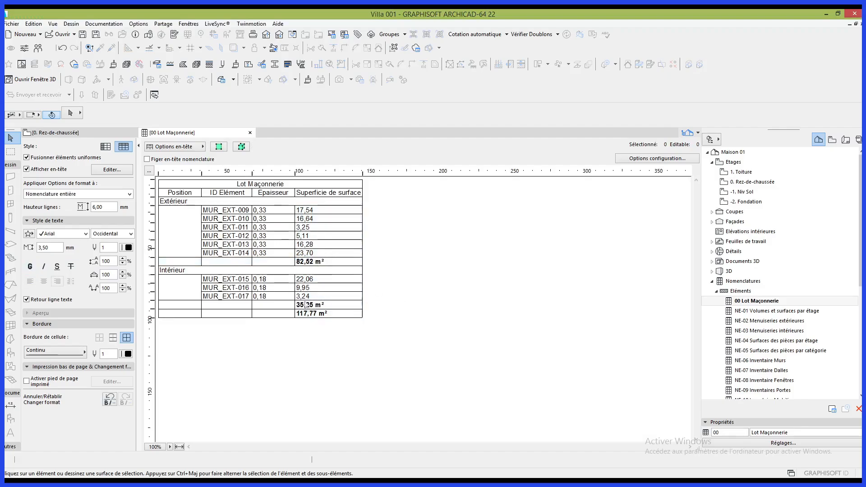
{"action": "left_click", "coordinate": [167, 271]}
{"action": "left_click", "coordinate": [30, 267]}
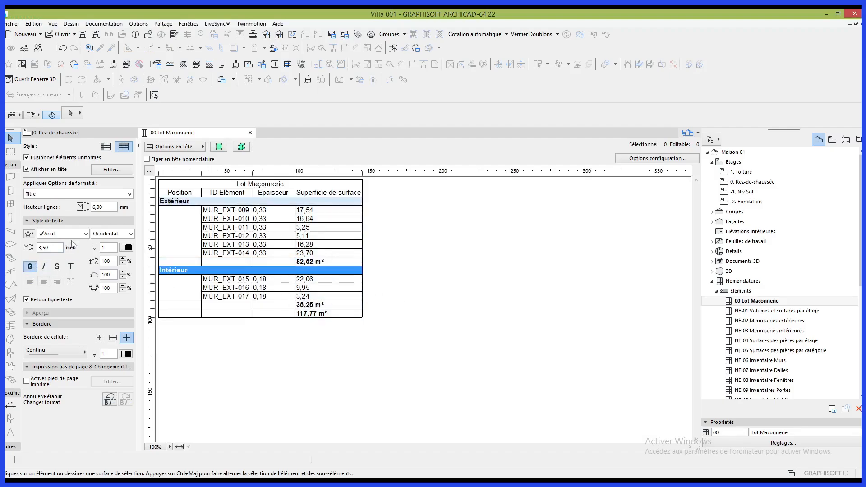
{"action": "left_click", "coordinate": [192, 195]}
{"action": "left_click", "coordinate": [30, 267]}
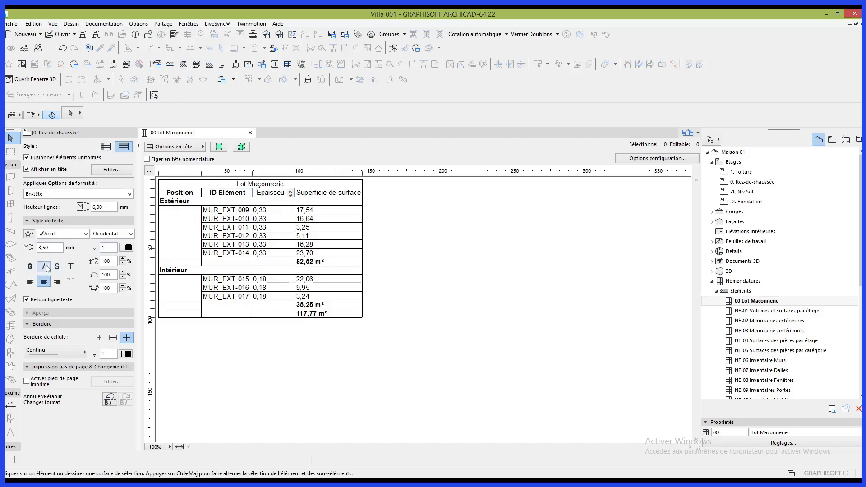
Change the schedule's title row to "Lot Maçonnerie Méthode 01".
{"action": "double_click", "coordinate": [237, 184]}
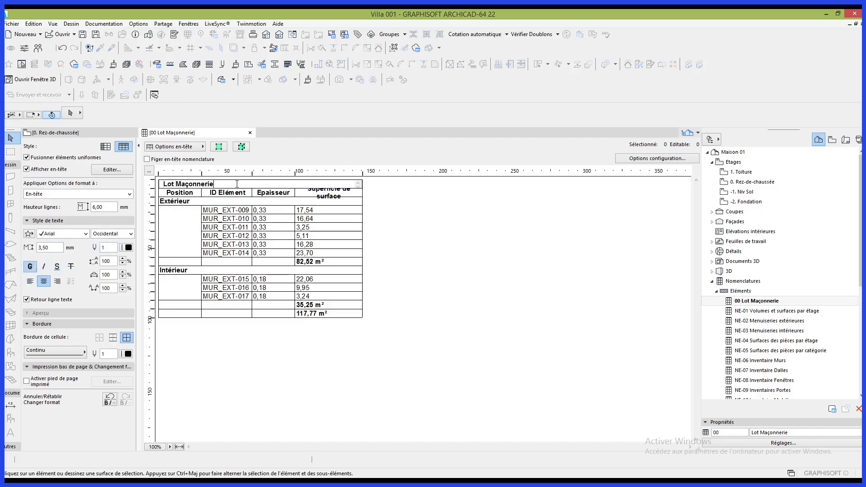
{"action": "type", "text": "Méthode 01"}
{"action": "key", "text": "Return"}
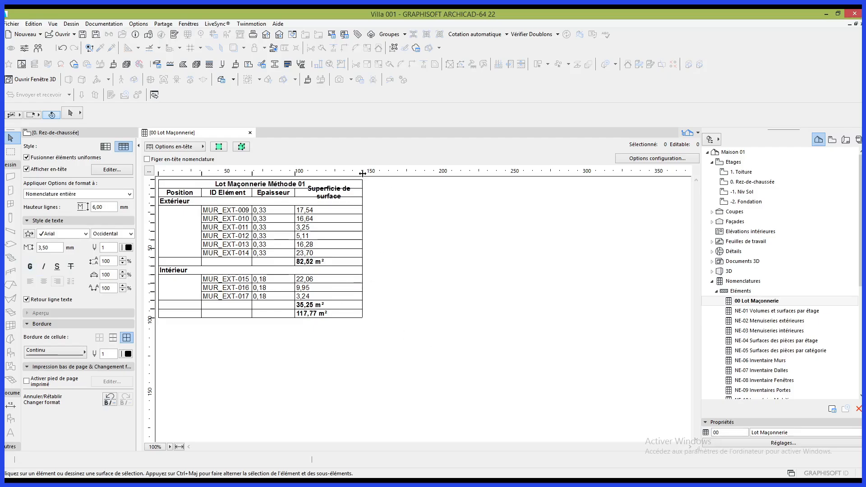
Widen the surface column slightly, centre the thickness values and right-align the surface values.
{"action": "left_click_drag", "start_coordinate": [362, 174], "coordinate": [368, 174]}
{"action": "left_click", "coordinate": [267, 211]}
{"action": "left_click", "coordinate": [44, 281]}
{"action": "left_click", "coordinate": [329, 228]}
{"action": "left_click", "coordinate": [58, 282]}
Copy "Méthode 01" from the title row and rename the schedule "Lot Maçonnerie Méthode 01" in its properties.
{"action": "left_click", "coordinate": [285, 168]}
{"action": "left_click", "coordinate": [313, 188]}
{"action": "left_click_drag", "start_coordinate": [253, 185], "coordinate": [217, 184]}
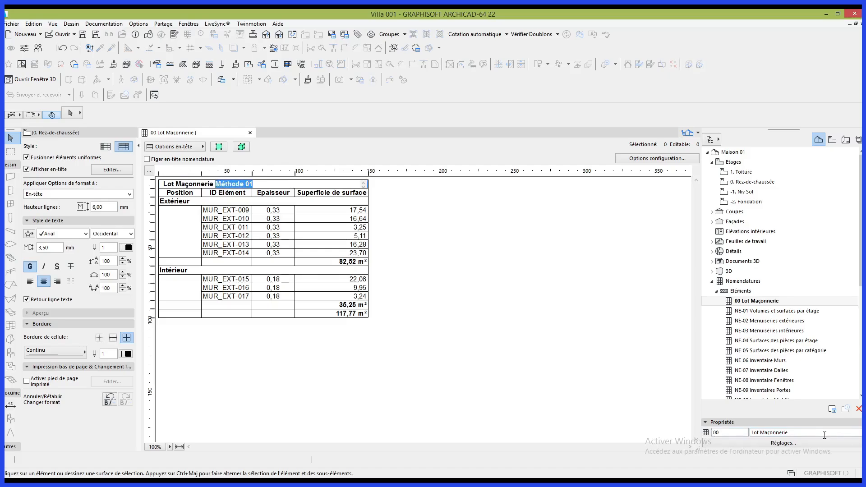
{"action": "key", "text": "Return"}
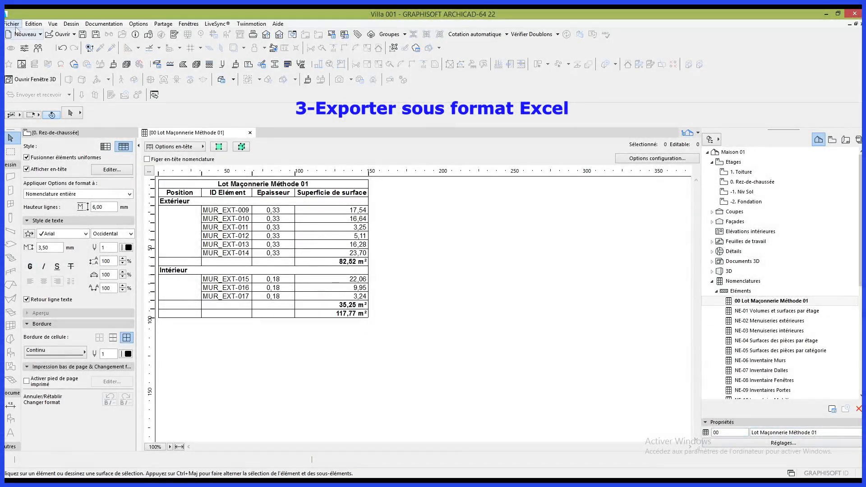
Save the schedule as an Excel workbook (*.xlsx) named "00 Lot Maçonnerie Méthode 01" in the INT folder.
{"action": "left_click", "coordinate": [11, 24]}
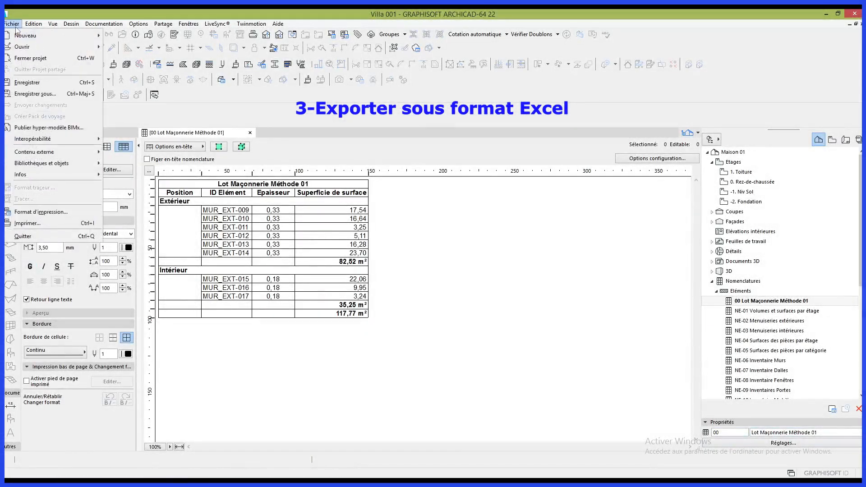
{"action": "left_click", "coordinate": [36, 95]}
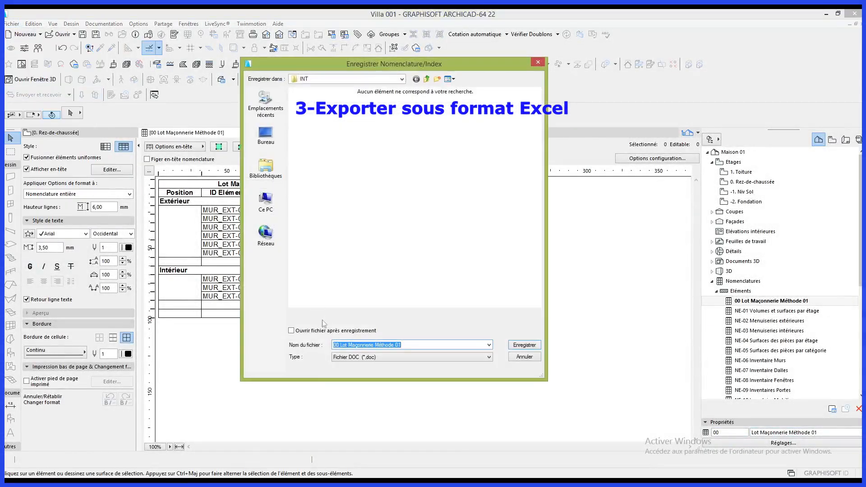
{"action": "left_click", "coordinate": [403, 357]}
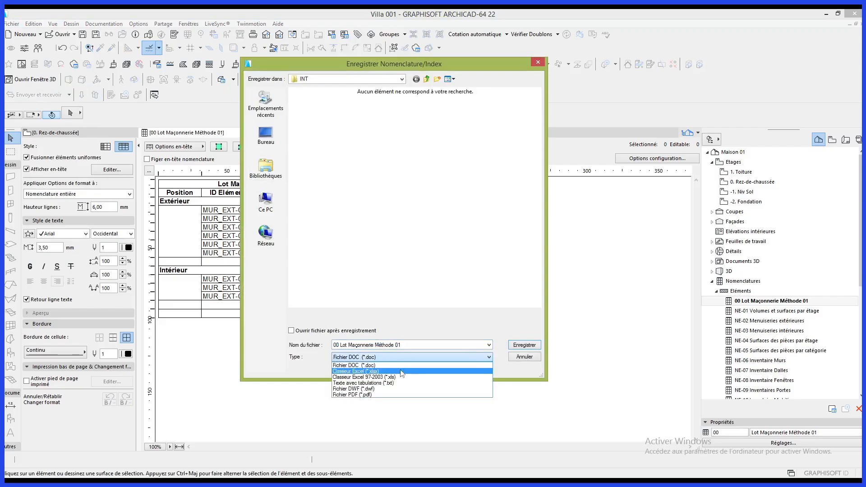
{"action": "left_click", "coordinate": [405, 371]}
{"action": "left_click_drag", "start_coordinate": [469, 63], "coordinate": [481, 136]}
{"action": "left_click_drag", "start_coordinate": [455, 455], "coordinate": [460, 395]}
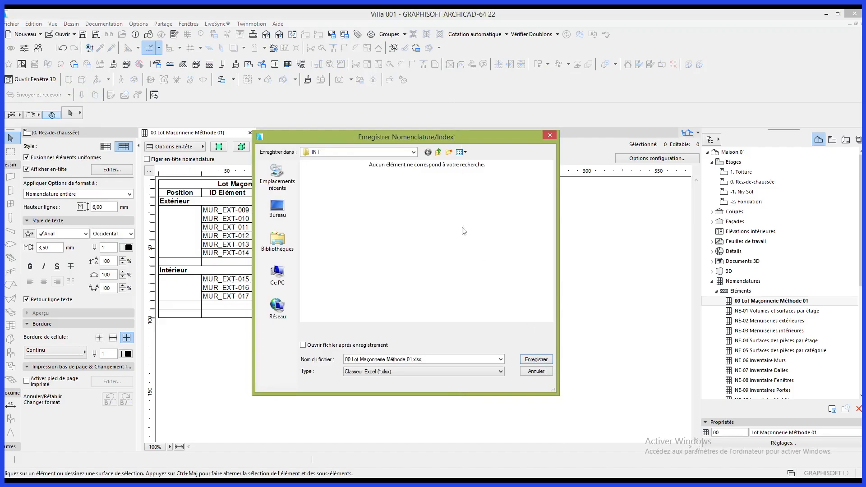
{"action": "left_click_drag", "start_coordinate": [429, 141], "coordinate": [445, 139]}
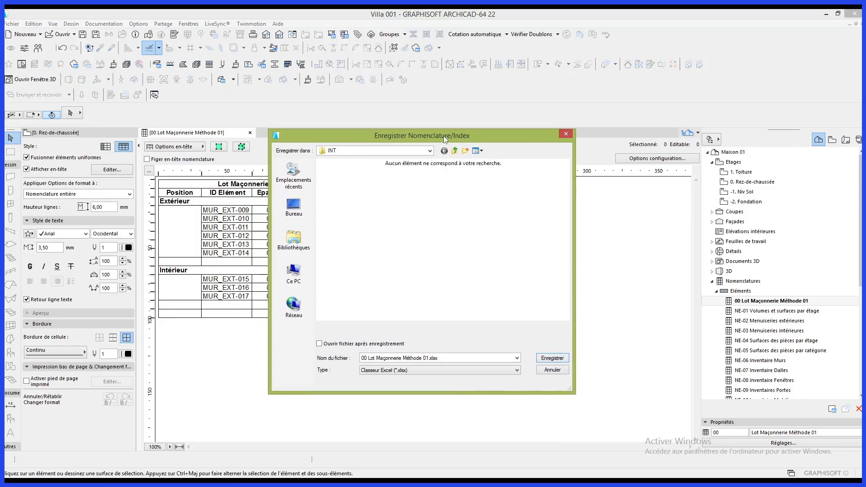
{"action": "left_click", "coordinate": [551, 358]}
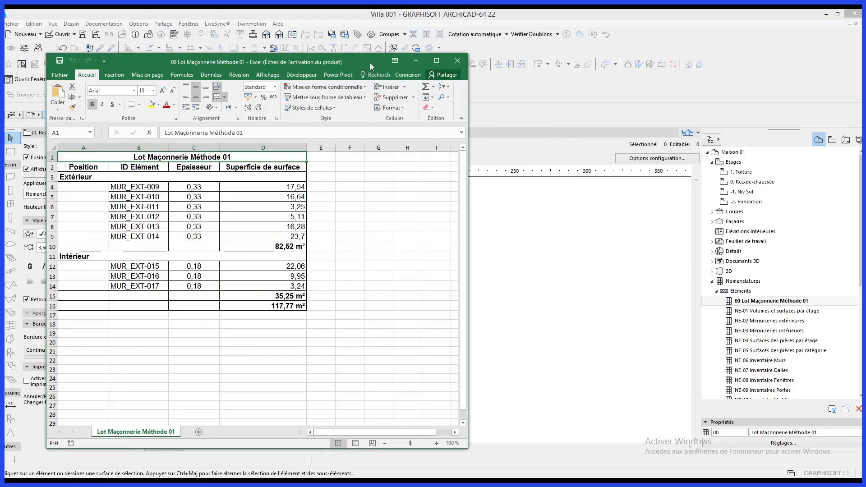
Enlarge the exported workbook in Excel and examine its title, headings and wall values.
{"action": "double_click", "coordinate": [370, 63]}
{"action": "left_click", "coordinate": [103, 129]}
{"action": "left_click", "coordinate": [160, 125]}
{"action": "left_click", "coordinate": [206, 122]}
{"action": "left_click", "coordinate": [241, 202]}
{"action": "left_click", "coordinate": [235, 254]}
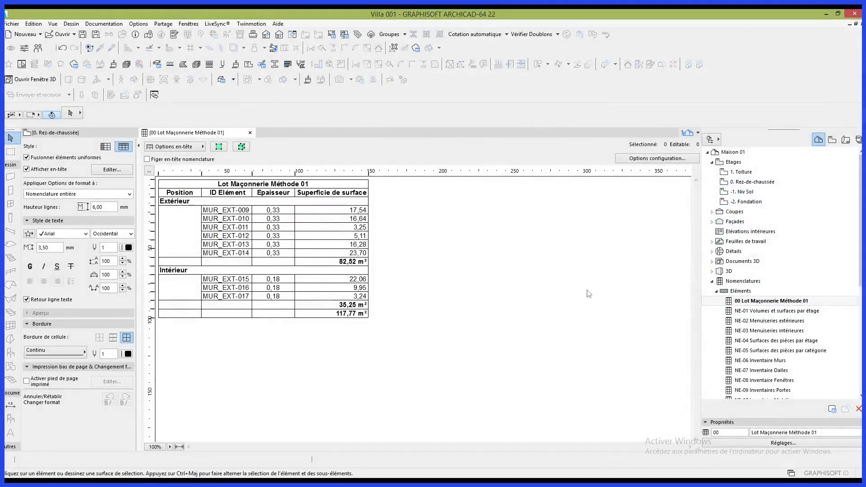
Select the schedule's first exterior wall, MUR_EXT-009, in the floor plan and ungroup the grouped walls.
{"action": "left_click", "coordinate": [224, 210]}
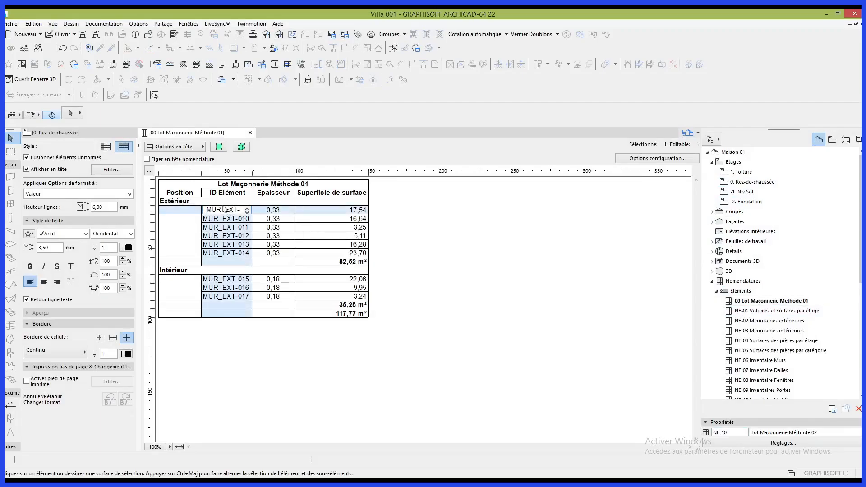
{"action": "left_click", "coordinate": [221, 149]}
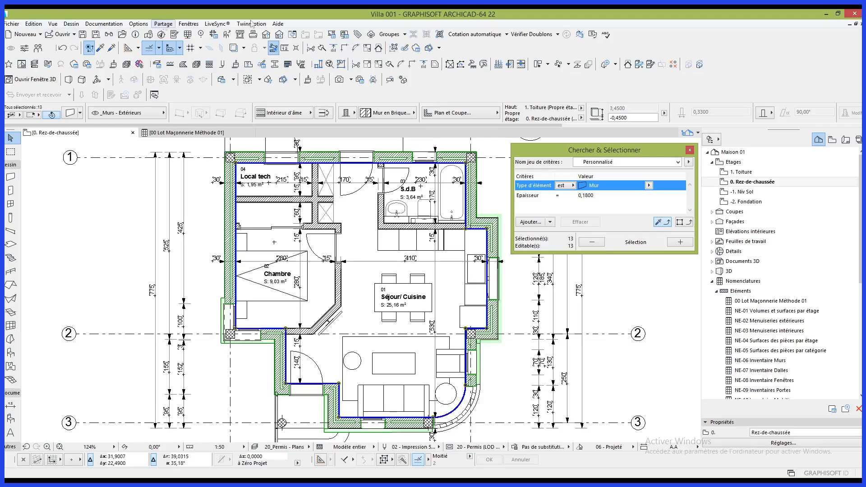
{"action": "left_click", "coordinate": [34, 23]}
{"action": "mouse_move", "coordinate": [135, 165]}
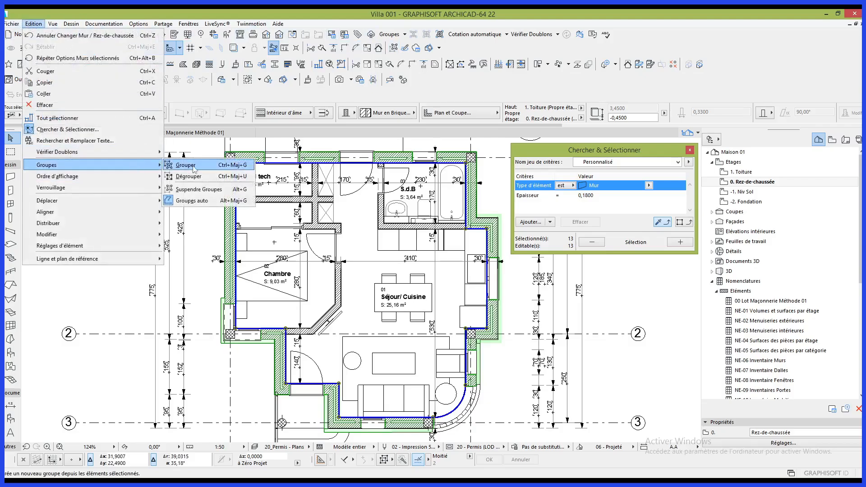
{"action": "left_click", "coordinate": [201, 177]}
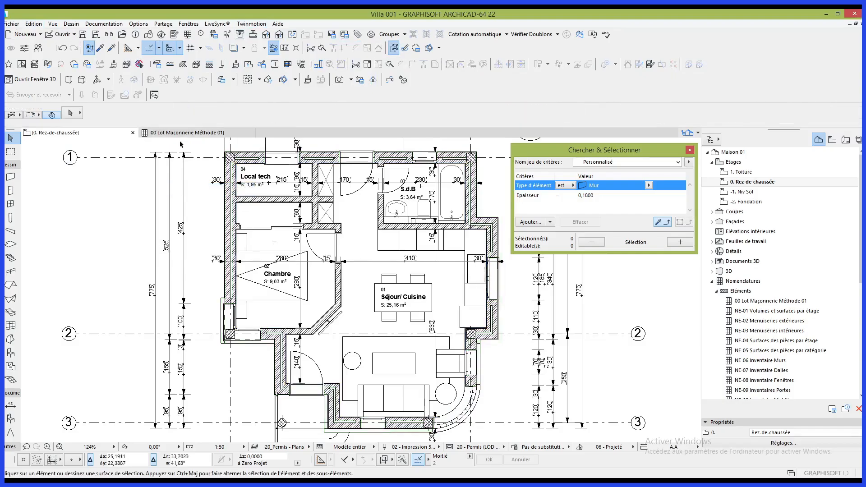
Select wall MUR_EXT-009 from the schedule in plan and stretch its end along axis 1, about 3.10 m beyond the building corner.
{"action": "left_click", "coordinate": [217, 132]}
{"action": "left_click", "coordinate": [269, 210]}
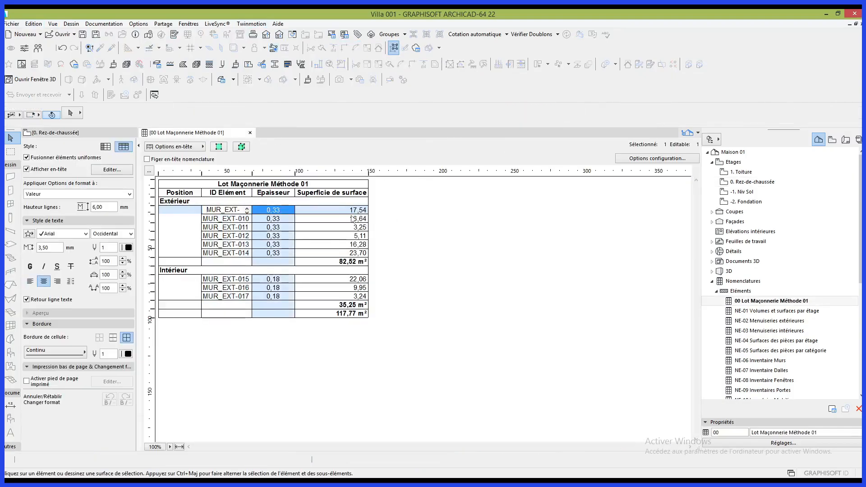
{"action": "left_click", "coordinate": [219, 147]}
{"action": "middle_click_drag", "start_coordinate": [468, 322], "coordinate": [387, 249]}
{"action": "left_click", "coordinate": [387, 244]}
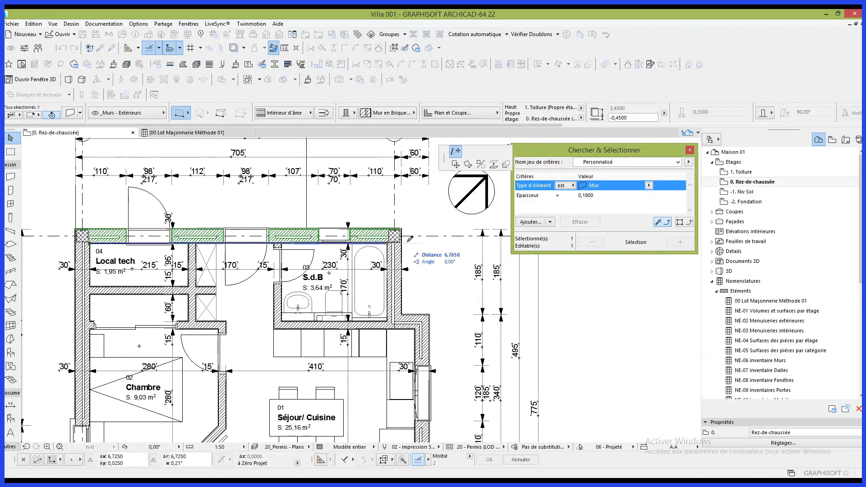
{"action": "left_click", "coordinate": [572, 273]}
{"action": "middle_click_drag", "start_coordinate": [563, 288], "coordinate": [623, 348]}
{"action": "left_click", "coordinate": [690, 150]}
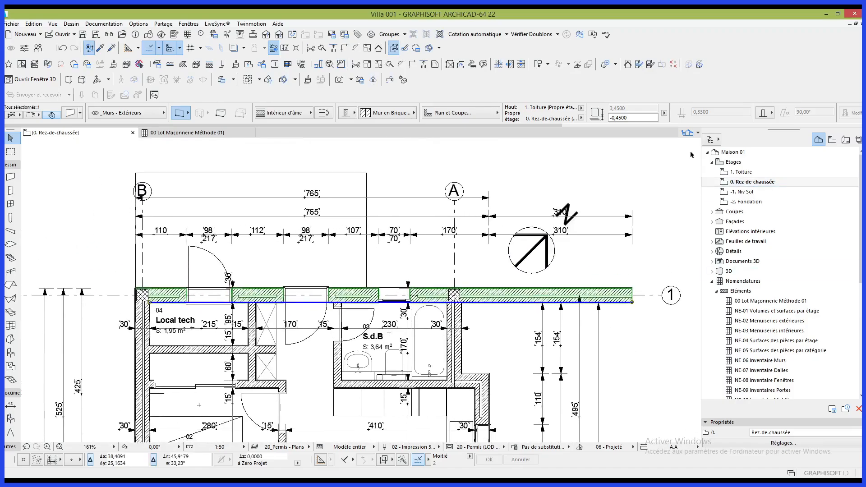
{"action": "key", "text": "Escape"}
{"action": "middle_click_drag", "start_coordinate": [487, 407], "coordinate": [491, 322]}
Export the updated schedule as an Excel workbook (*.xlsx), overwriting "00 Lot Maçonnerie Méthode 01" in the INT folder.
{"action": "left_click", "coordinate": [203, 133]}
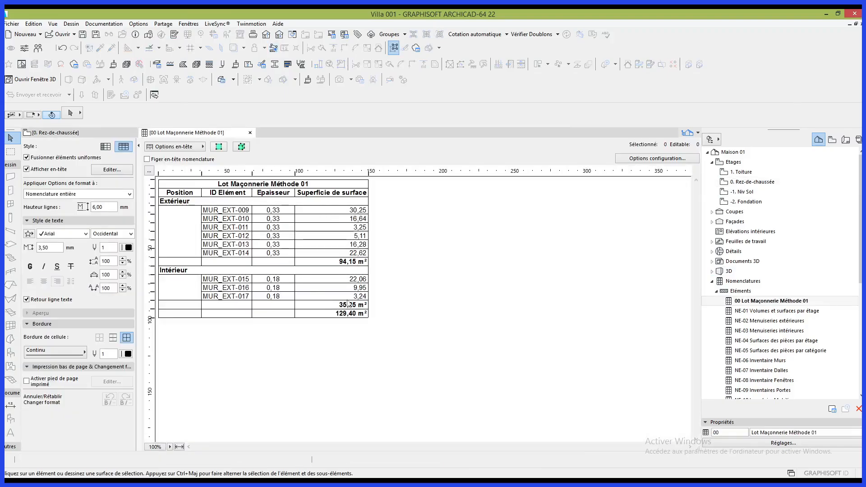
{"action": "left_click", "coordinate": [11, 23]}
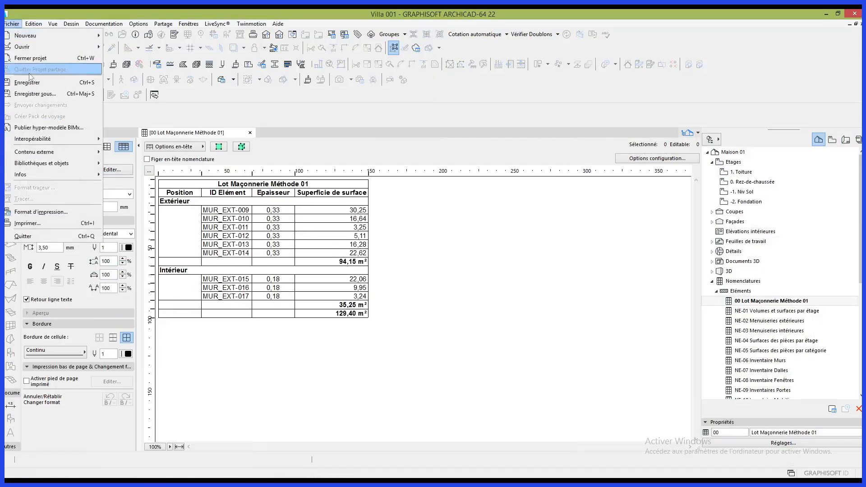
{"action": "left_click", "coordinate": [35, 94]}
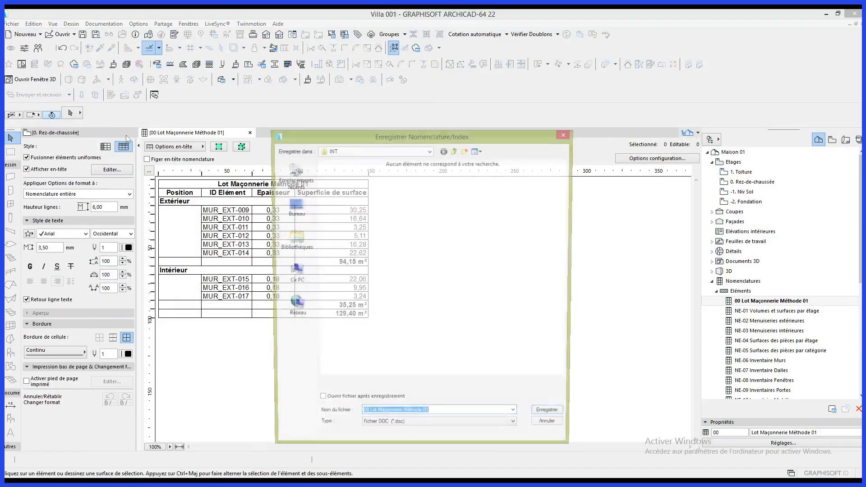
{"action": "left_click", "coordinate": [438, 429]}
{"action": "left_click", "coordinate": [407, 443]}
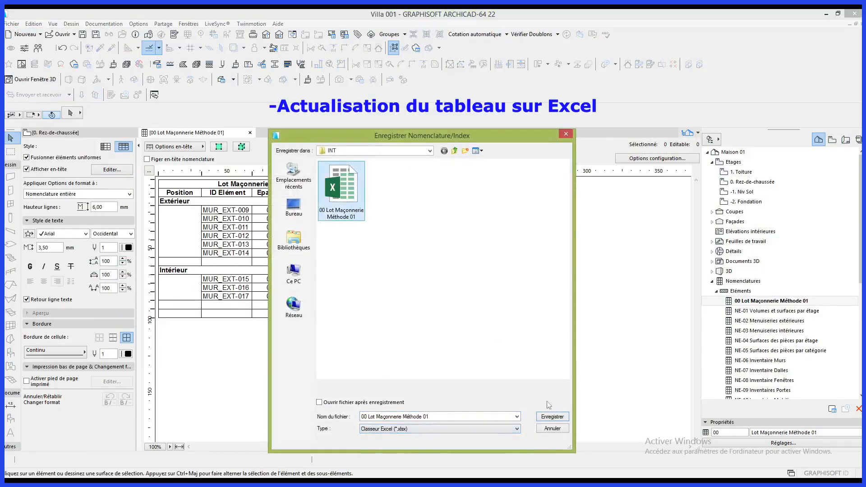
{"action": "left_click", "coordinate": [552, 417]}
{"action": "left_click", "coordinate": [444, 247]}
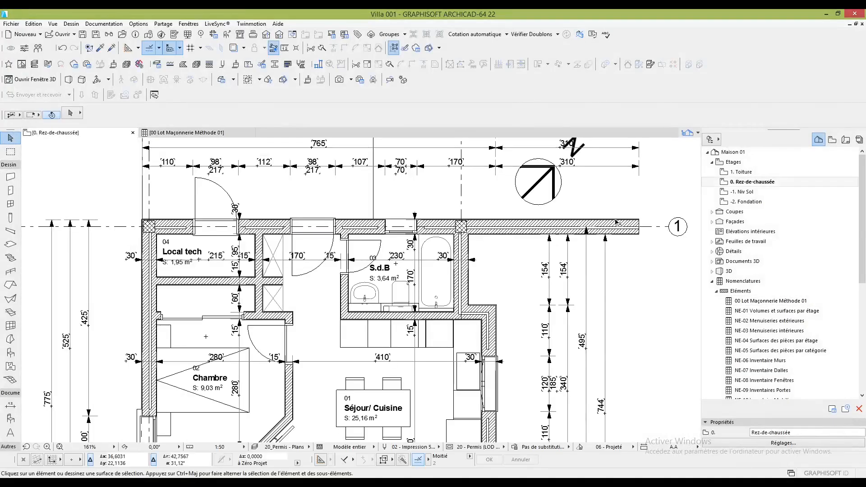
Undo the extension of the exterior wall along axis 1.
{"action": "left_click", "coordinate": [601, 234]}
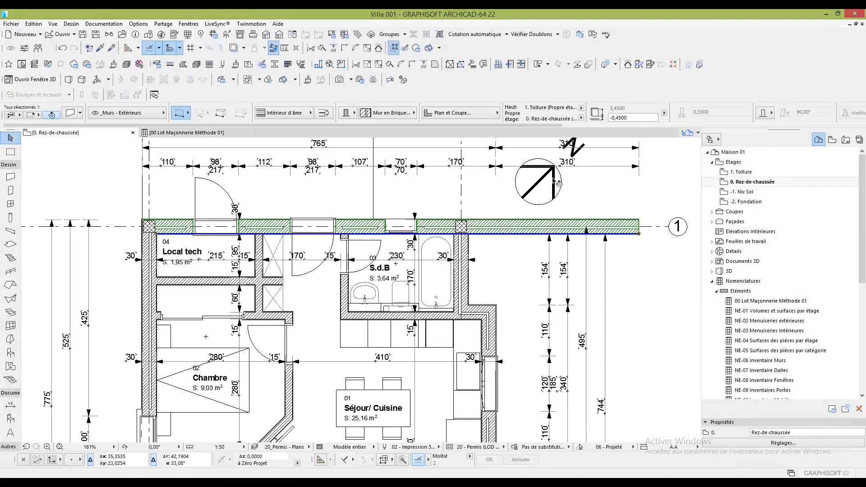
{"action": "left_click", "coordinate": [64, 48]}
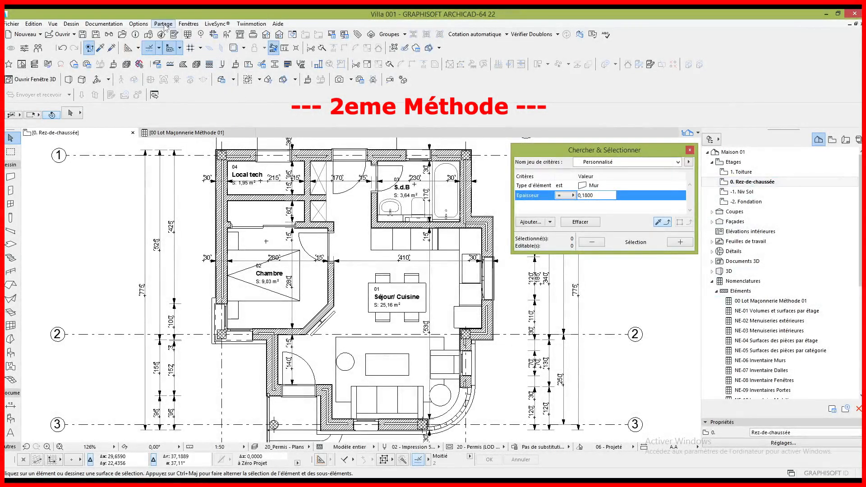
Create a new property group named "Lot Maçonnerie" in the property manager.
{"action": "left_click", "coordinate": [138, 24]}
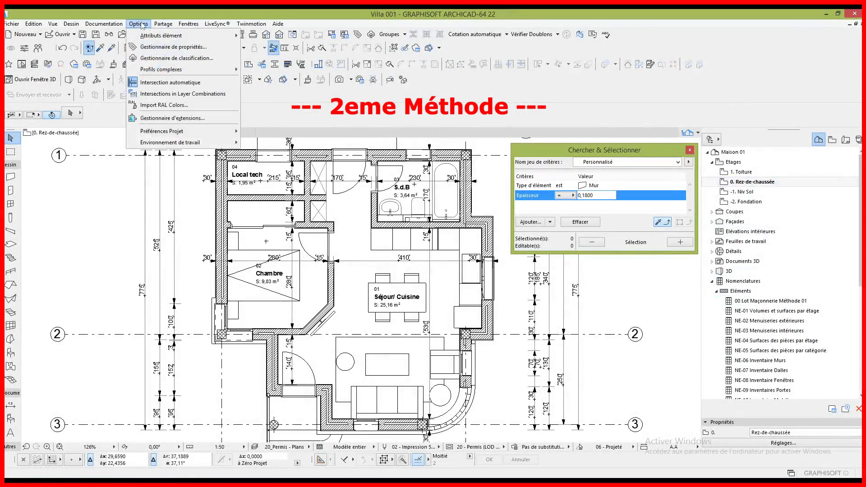
{"action": "left_click", "coordinate": [153, 47]}
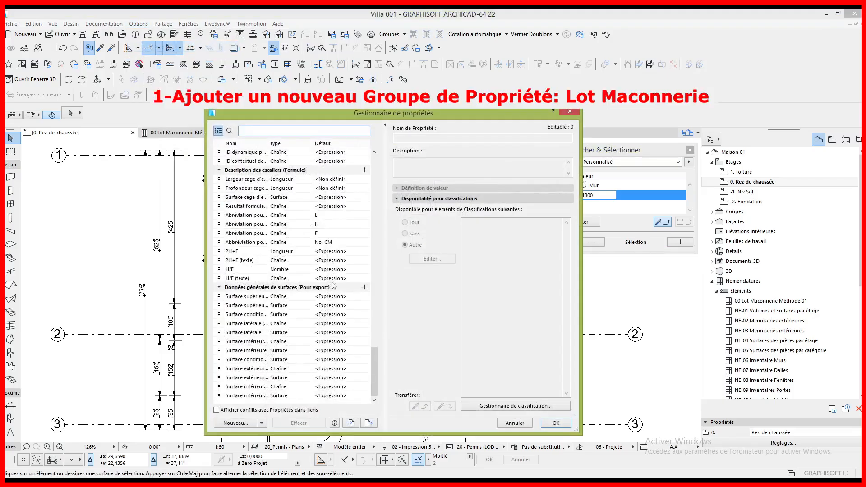
{"action": "left_click", "coordinate": [235, 423]}
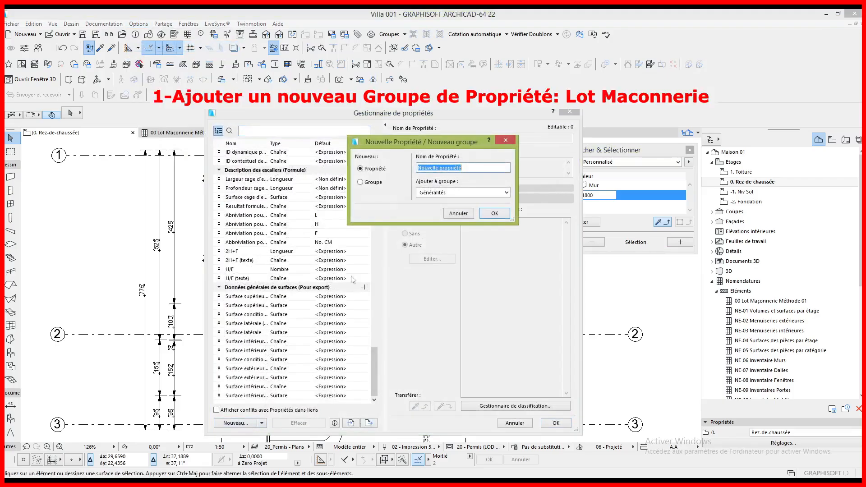
{"action": "left_click", "coordinate": [373, 183]}
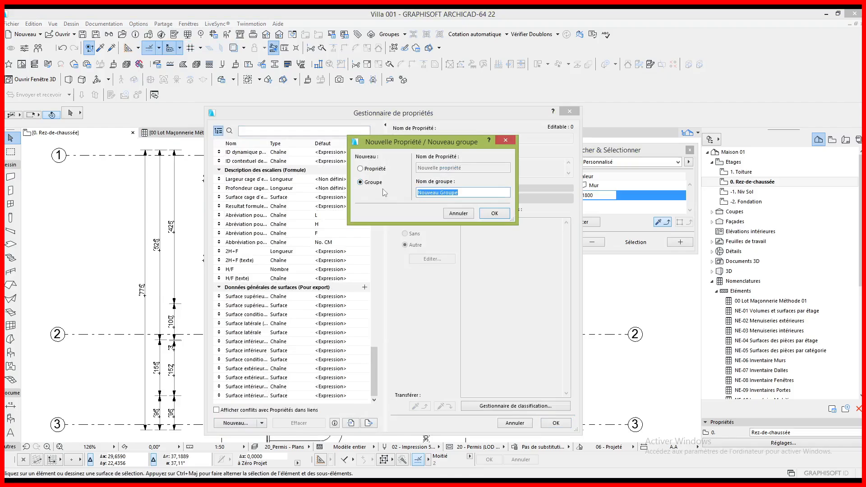
{"action": "type", "text": "L"}
{"action": "left_click", "coordinate": [495, 213]}
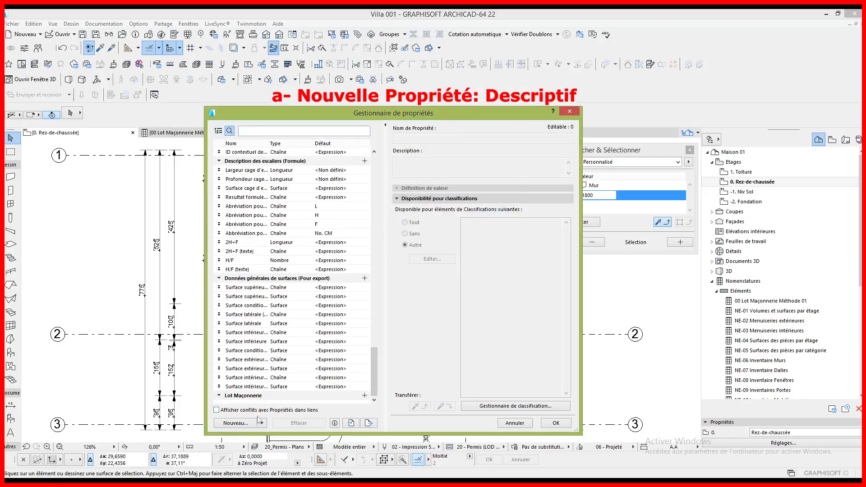
Add a property named "Descriptif" to the Lot Maçonnerie group and set its data type to Jeu d'options.
{"action": "left_click", "coordinate": [236, 424]}
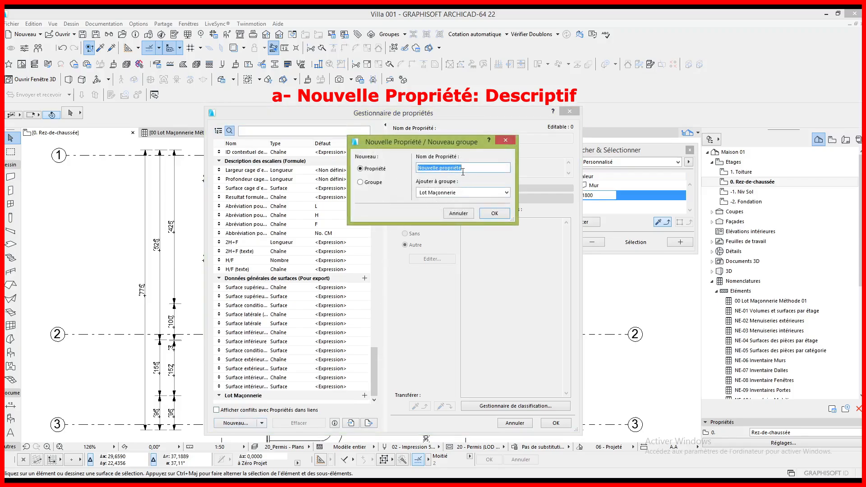
{"action": "type", "text": "Descriptif"}
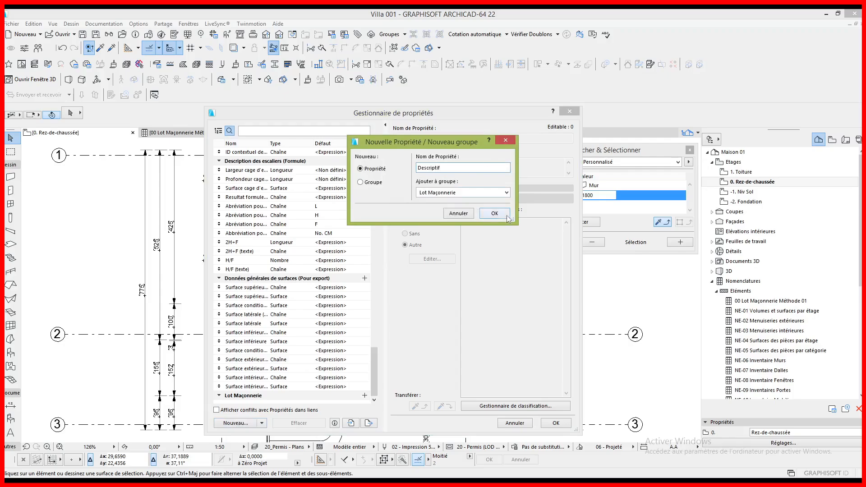
{"action": "left_click", "coordinate": [508, 218]}
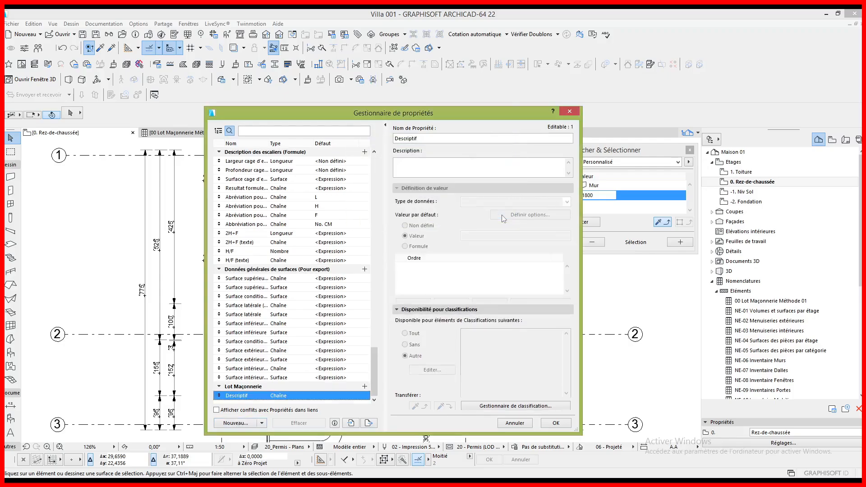
{"action": "left_click", "coordinate": [522, 202]}
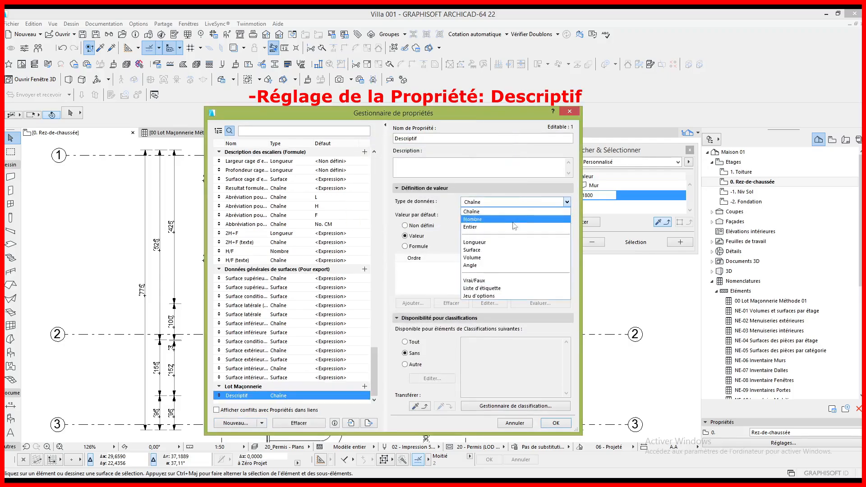
{"action": "left_click", "coordinate": [501, 296]}
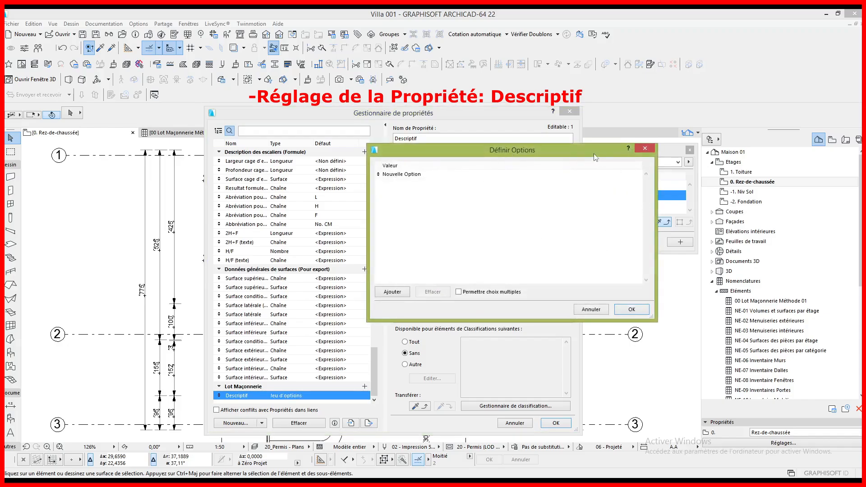
Enter the first Descriptif option as "Fourniture et pose d'une cloison en brique de terre cuite de 15 cm d'épaisseur......".
{"action": "left_click_drag", "start_coordinate": [593, 153], "coordinate": [576, 159]}
{"action": "left_click", "coordinate": [457, 179]}
{"action": "type", "text": "Fourniture et pose d'une cloison en briqu"}
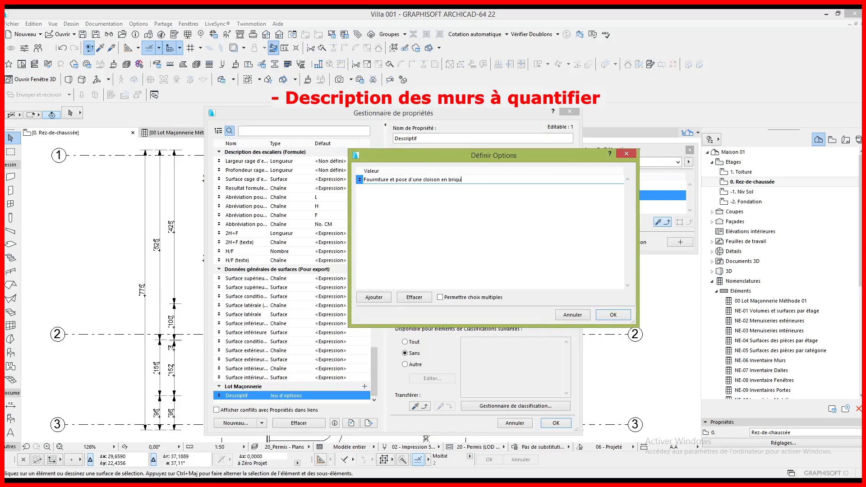
{"action": "type", "text": "e de terre cuite de 15 cm d'épaisseur......"}
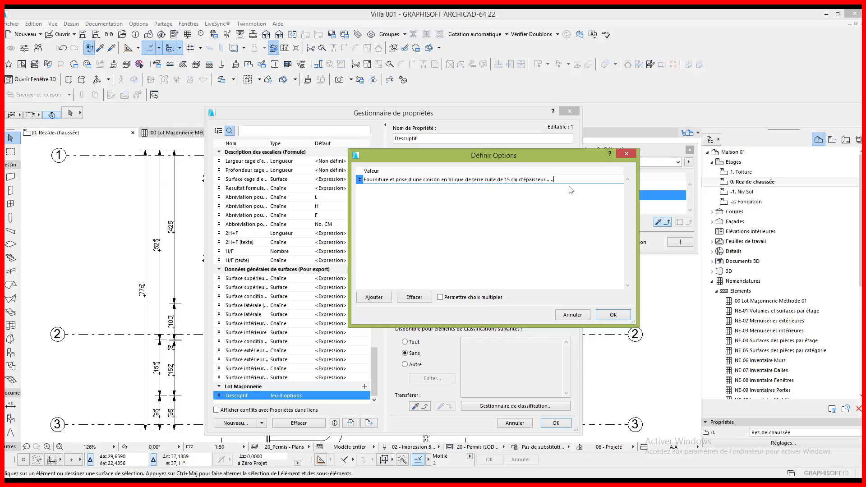
Add two copies of the 15 cm partition option, changing their thicknesses to 30 cm and 10 cm, and accept the option list.
{"action": "left_click_drag", "start_coordinate": [559, 180], "coordinate": [346, 185]}
{"action": "key", "text": "ctrl+c"}
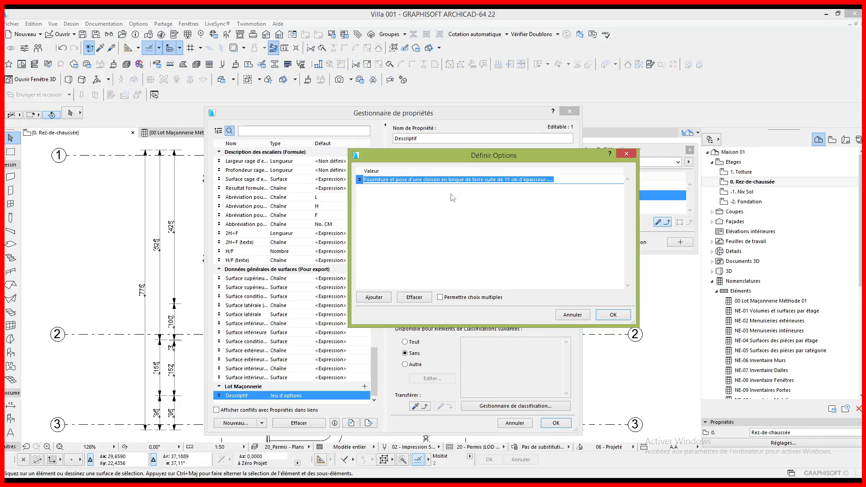
{"action": "left_click", "coordinate": [373, 298]}
{"action": "key", "text": "ctrl+v"}
{"action": "type", "text": "30"}
{"action": "left_click", "coordinate": [374, 297]}
{"action": "key", "text": "ctrl+v"}
{"action": "left_click_drag", "start_coordinate": [509, 197], "coordinate": [513, 197]}
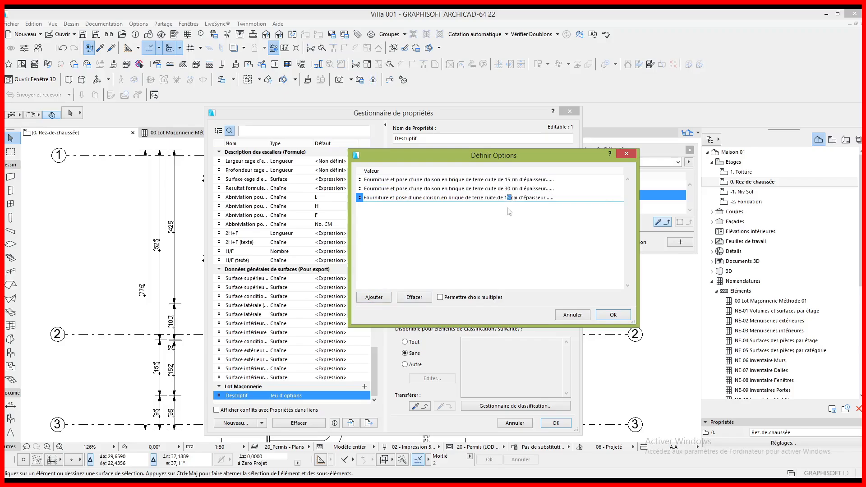
{"action": "type", "text": "0"}
{"action": "left_click", "coordinate": [525, 226]}
{"action": "left_click", "coordinate": [630, 314]}
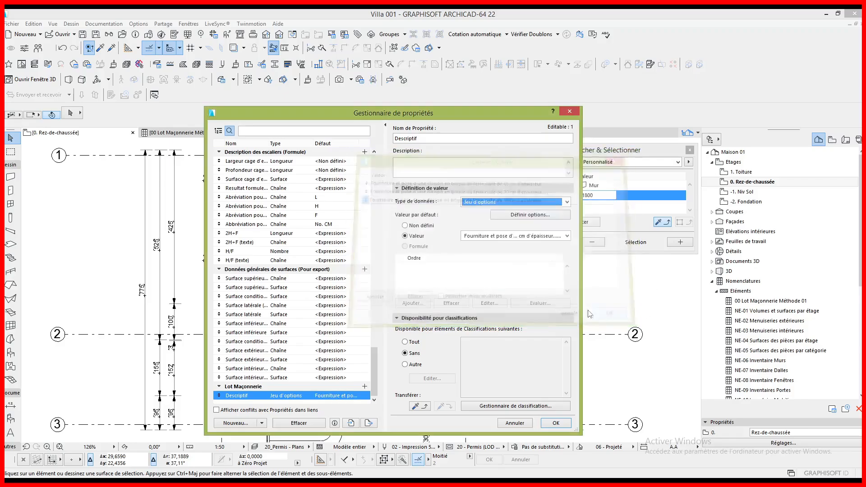
Add a property named "Unité" to the Lot Maçonnerie group and set its data type to Jeu d'options.
{"action": "left_click", "coordinate": [243, 423]}
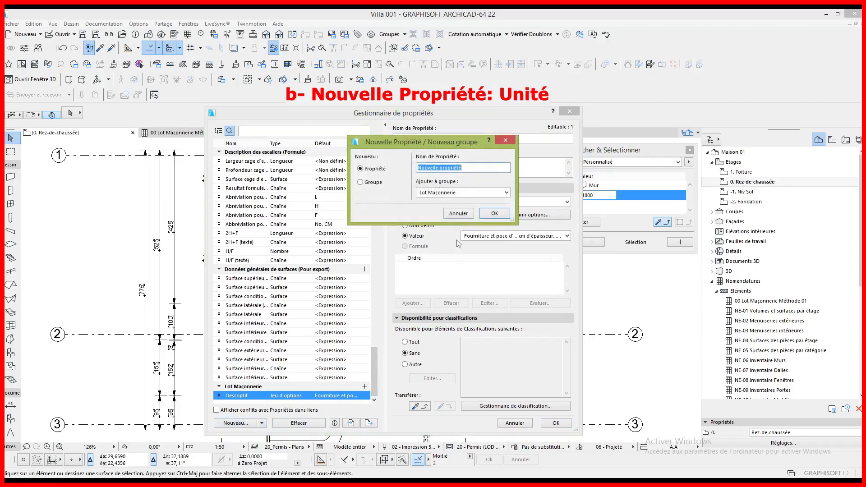
{"action": "type", "text": "Unité"}
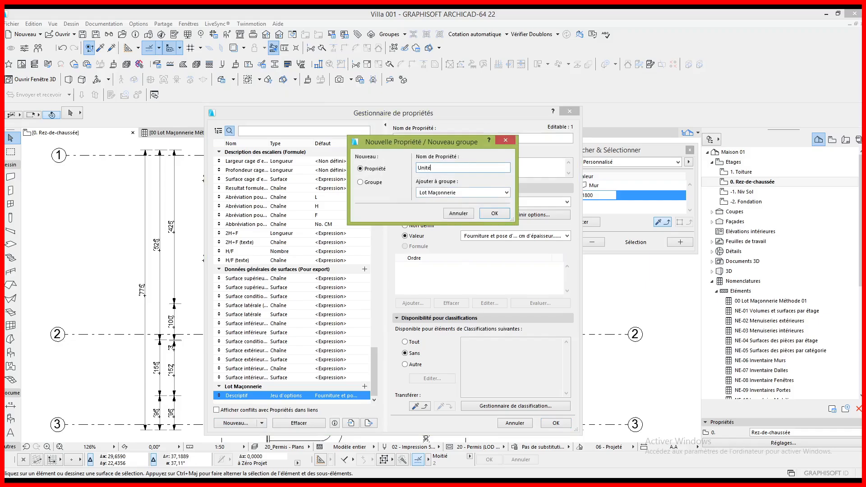
{"action": "left_click", "coordinate": [494, 214]}
{"action": "left_click", "coordinate": [514, 202]}
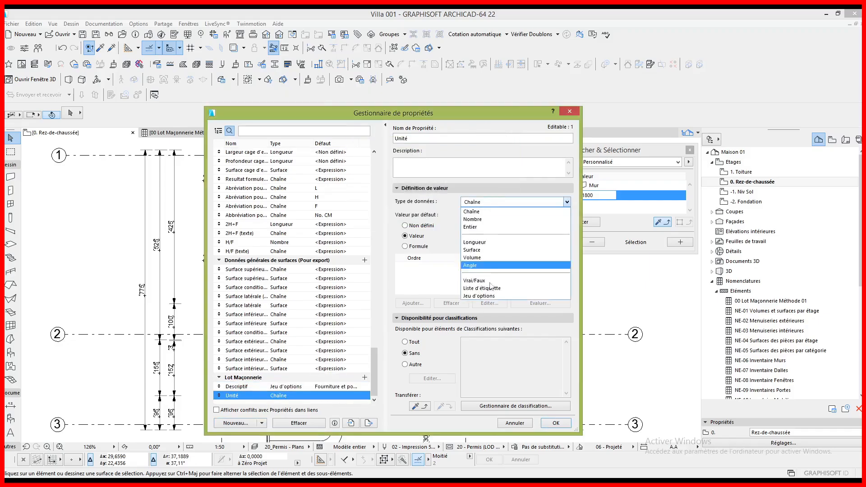
{"action": "left_click", "coordinate": [484, 297]}
Define the Unité property's options as m², ml, m3 and U.
{"action": "left_click", "coordinate": [410, 179]}
{"action": "type", "text": "m²"}
{"action": "left_click", "coordinate": [374, 298]}
{"action": "type", "text": "ml"}
{"action": "left_click", "coordinate": [374, 299]}
{"action": "type", "text": "m3"}
{"action": "left_click", "coordinate": [378, 297]}
{"action": "type", "text": "U"}
{"action": "left_click", "coordinate": [630, 316]}
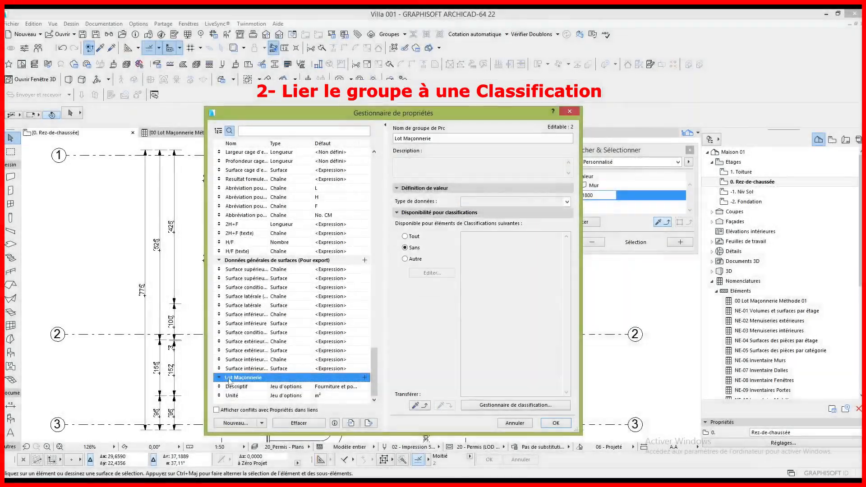
Make the Lot Maçonnerie property group available only for the Mur classification and accept the property changes.
{"action": "left_click", "coordinate": [234, 379]}
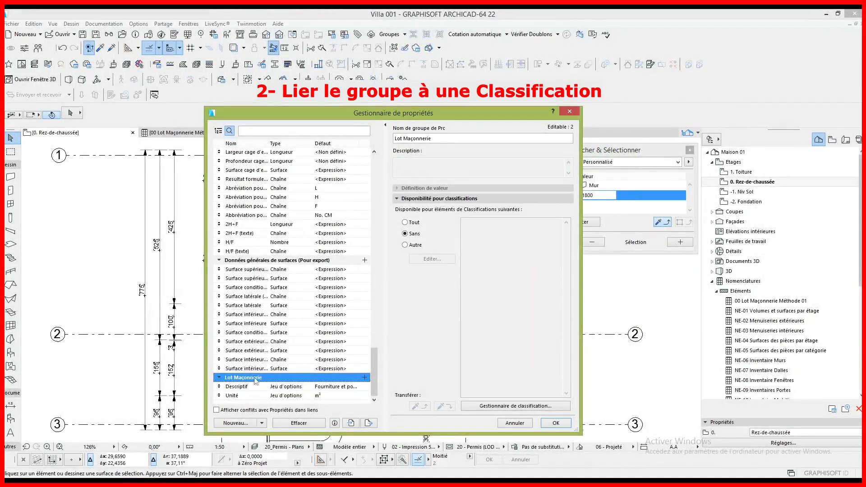
{"action": "left_click", "coordinate": [414, 246]}
{"action": "left_click", "coordinate": [432, 259]}
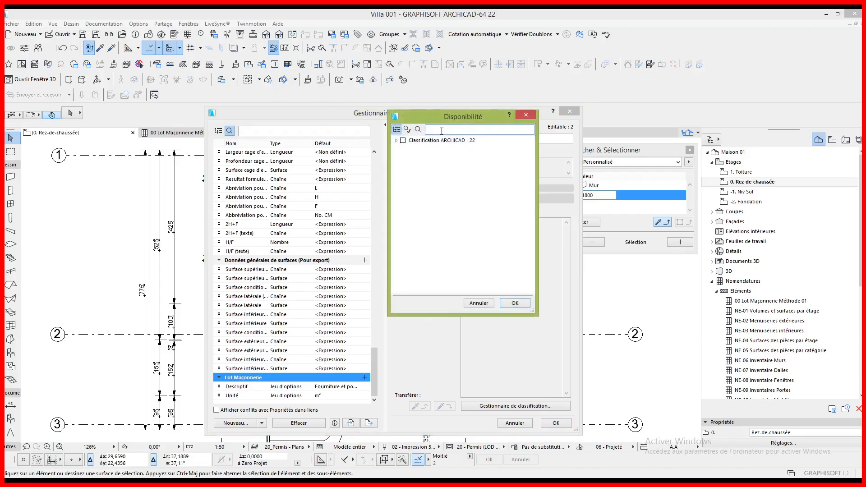
{"action": "type", "text": "mur"}
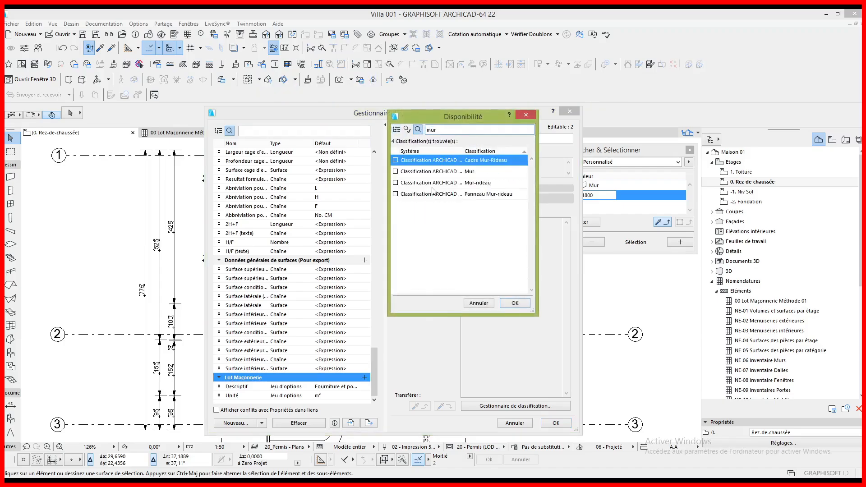
{"action": "left_click", "coordinate": [395, 172]}
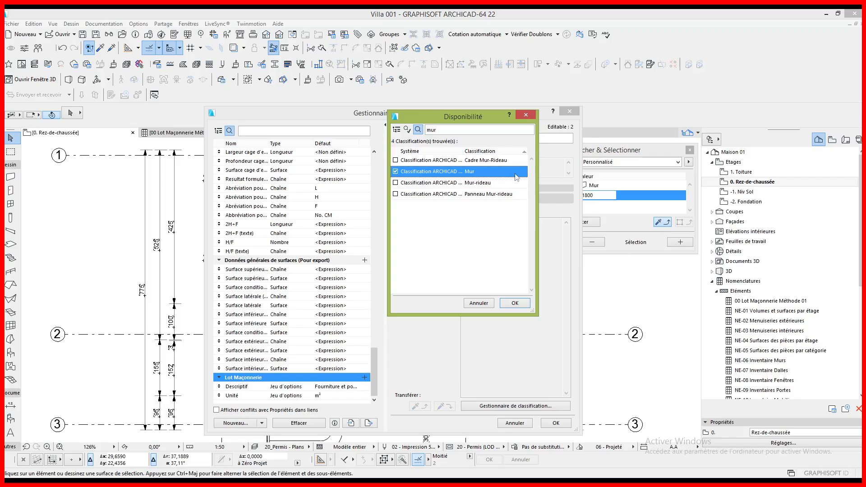
{"action": "left_click", "coordinate": [515, 303]}
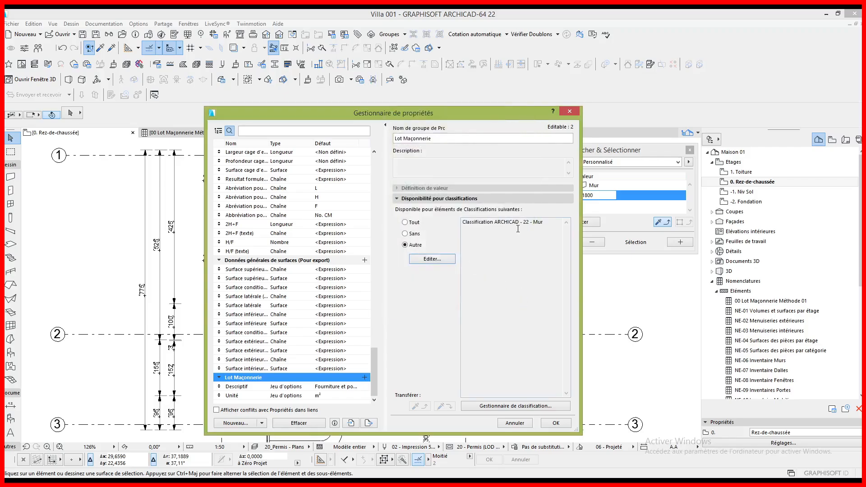
{"action": "left_click", "coordinate": [556, 423]}
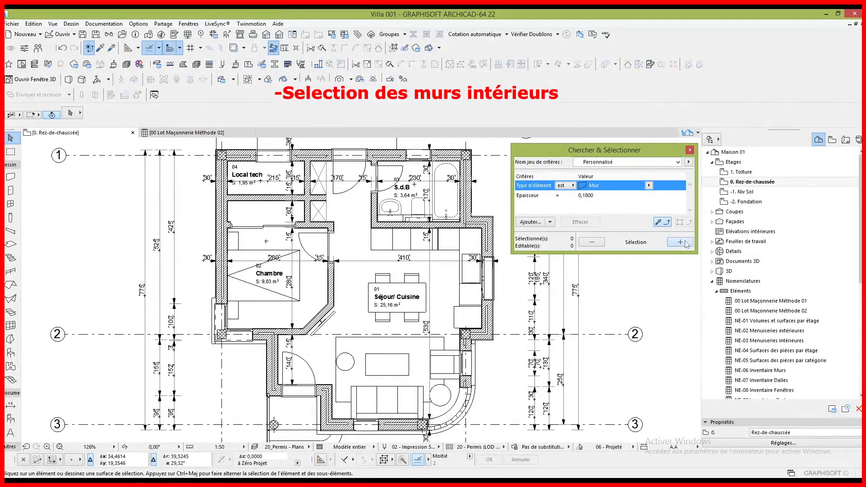
Select the interior walls with thickness 0,1800 and set their Descriptif property to the 15 cm terracotta brick partition option.
{"action": "left_click", "coordinate": [681, 243]}
{"action": "left_click", "coordinate": [71, 112]}
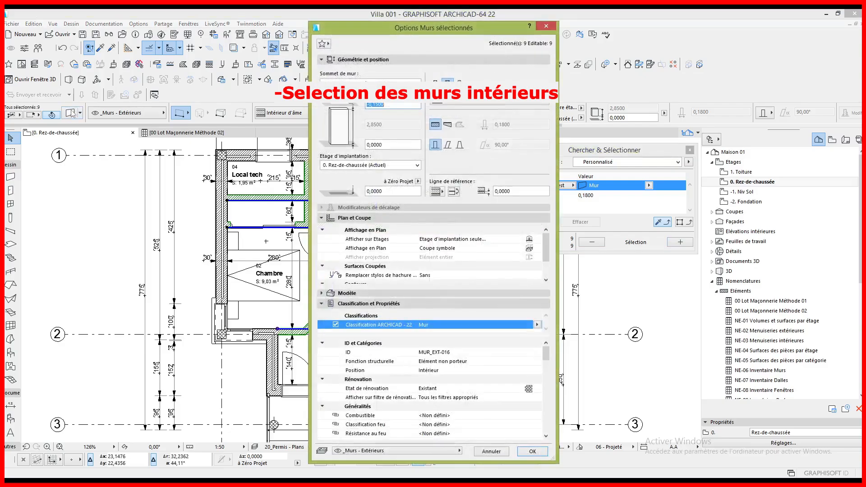
{"action": "left_click_drag", "start_coordinate": [549, 359], "coordinate": [550, 428]}
{"action": "left_click", "coordinate": [501, 363]}
{"action": "left_click", "coordinate": [538, 362]}
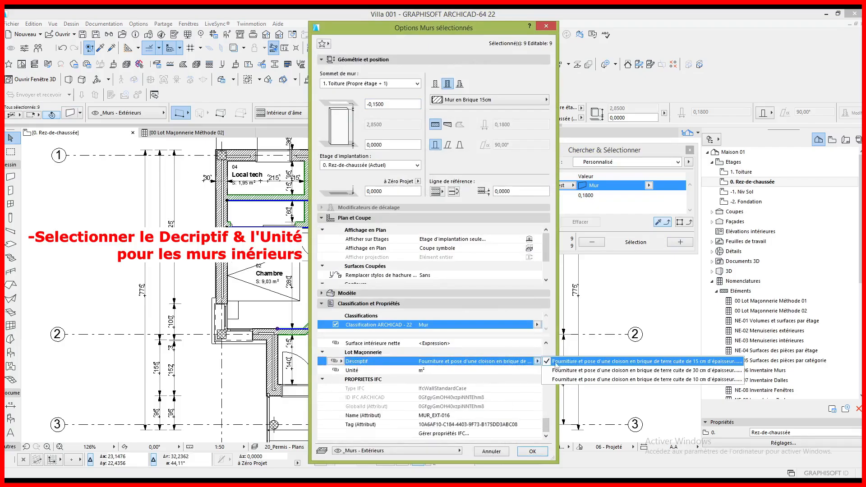
{"action": "left_click", "coordinate": [578, 362]}
Set the Unité property of the selected interior walls to m², accept the wall settings and clear the selection.
{"action": "left_click", "coordinate": [441, 371]}
{"action": "left_click", "coordinate": [537, 371]}
{"action": "left_click", "coordinate": [553, 372]}
{"action": "left_click", "coordinate": [534, 452]}
{"action": "key", "text": "Escape"}
Select the exterior walls and set their Descriptif property to the 30 cm terracotta brick partition option.
{"action": "left_click", "coordinate": [470, 172]}
{"action": "left_click", "coordinate": [67, 111]}
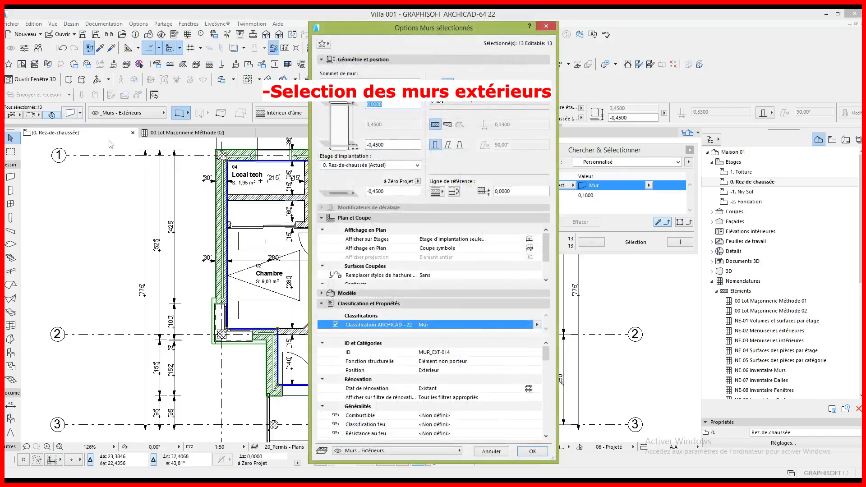
{"action": "left_click_drag", "start_coordinate": [551, 355], "coordinate": [555, 429]}
{"action": "left_click", "coordinate": [537, 362]}
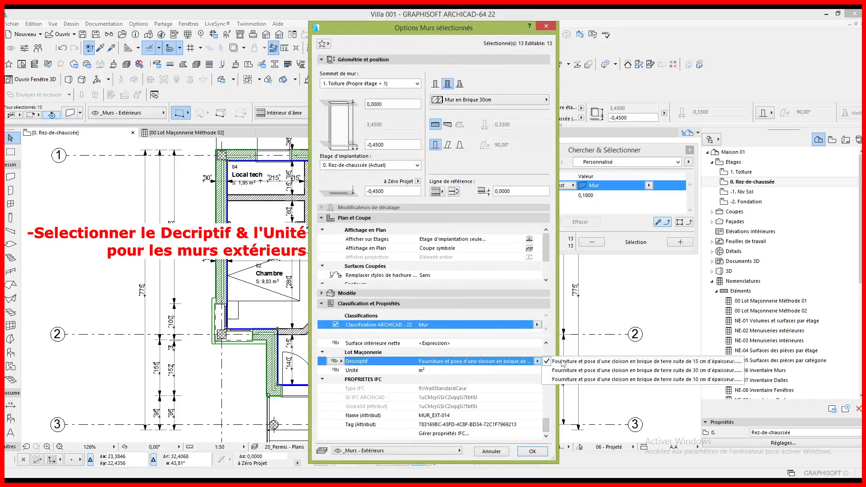
{"action": "left_click", "coordinate": [592, 370]}
Set the Unité property of the selected exterior walls to m² and accept the wall settings.
{"action": "left_click", "coordinate": [519, 371]}
{"action": "left_click", "coordinate": [538, 370]}
{"action": "left_click", "coordinate": [555, 371]}
{"action": "left_click", "coordinate": [533, 453]}
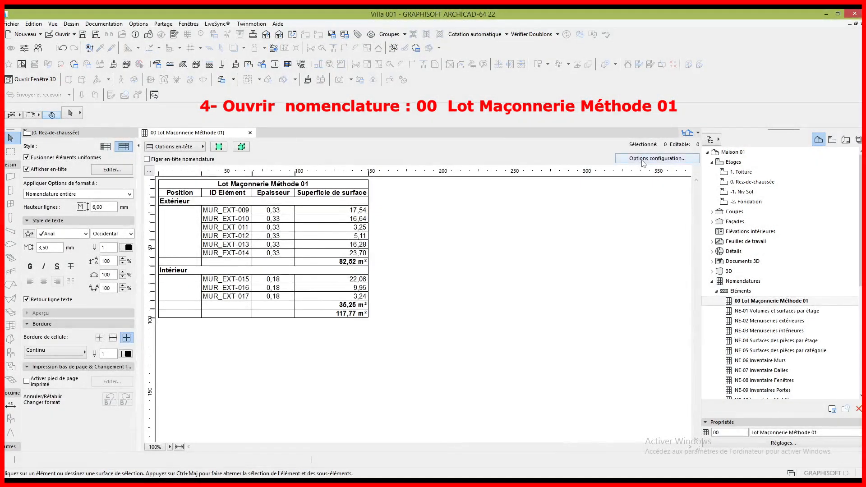
Export the configuration of the 00 Lot Maçonnerie Méthode 01 schedule as an XML file in the INT folder.
{"action": "left_click", "coordinate": [672, 159]}
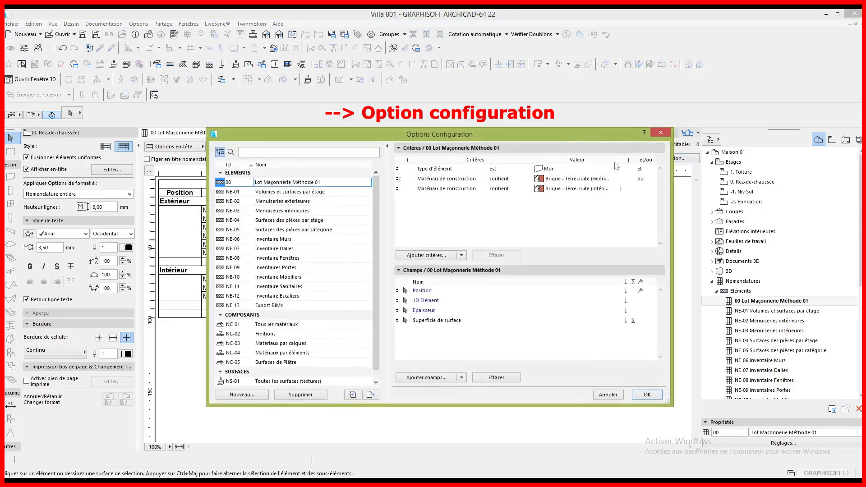
{"action": "left_click", "coordinate": [370, 395]}
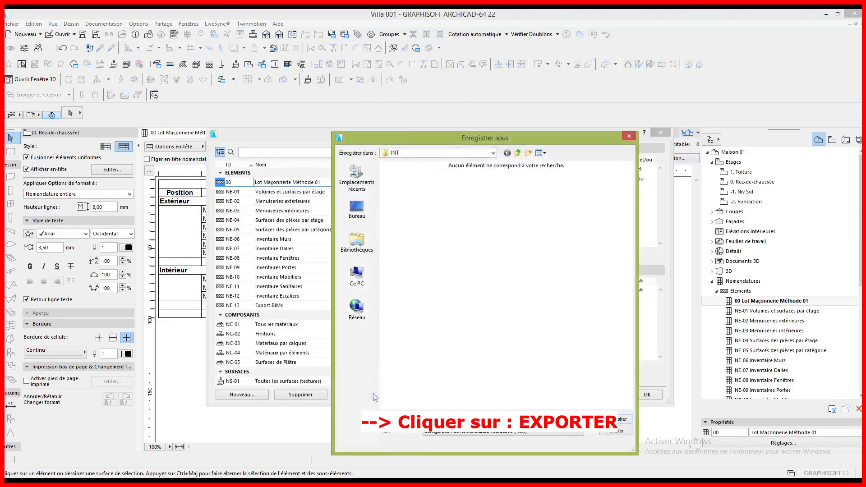
{"action": "left_click", "coordinate": [615, 419]}
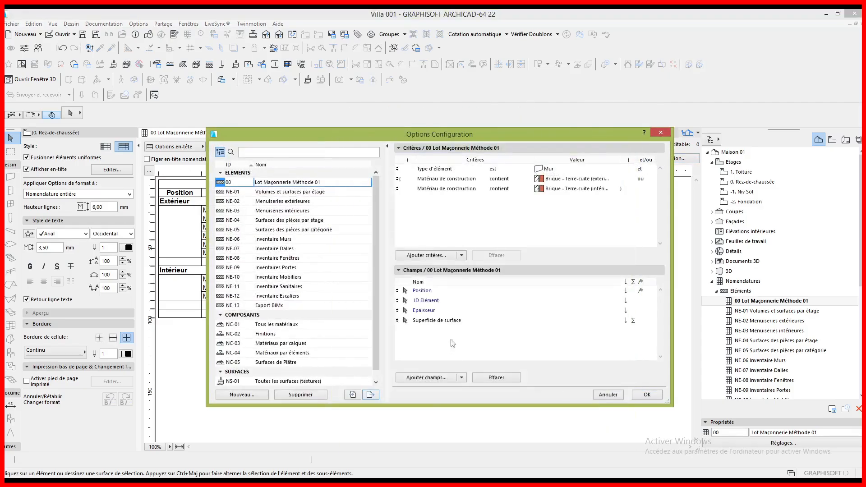
Import the exported 00 Lot Maçonnerie Méthode 01 configuration file as a new schedule and accept the configuration.
{"action": "left_click", "coordinate": [353, 395]}
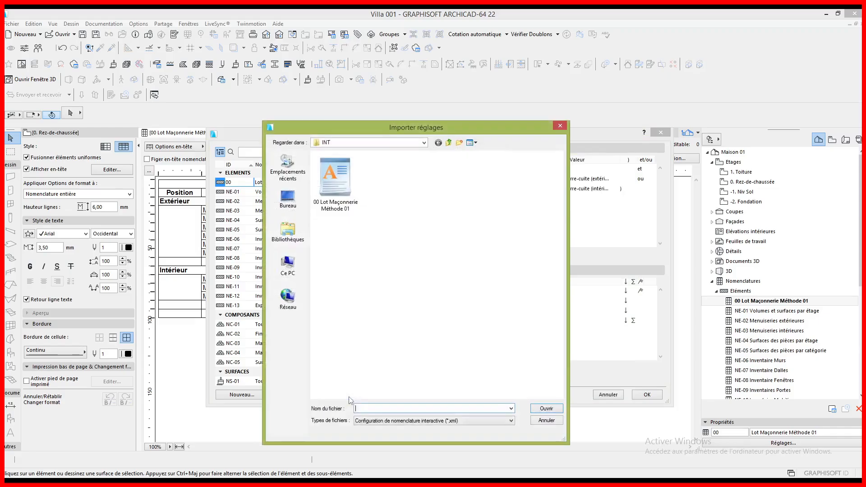
{"action": "left_click", "coordinate": [353, 209]}
{"action": "left_click", "coordinate": [547, 408]}
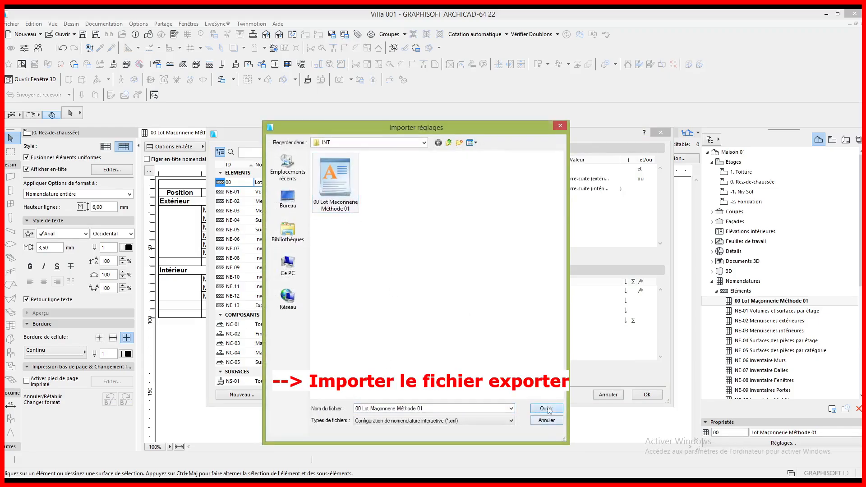
{"action": "left_click", "coordinate": [655, 399]}
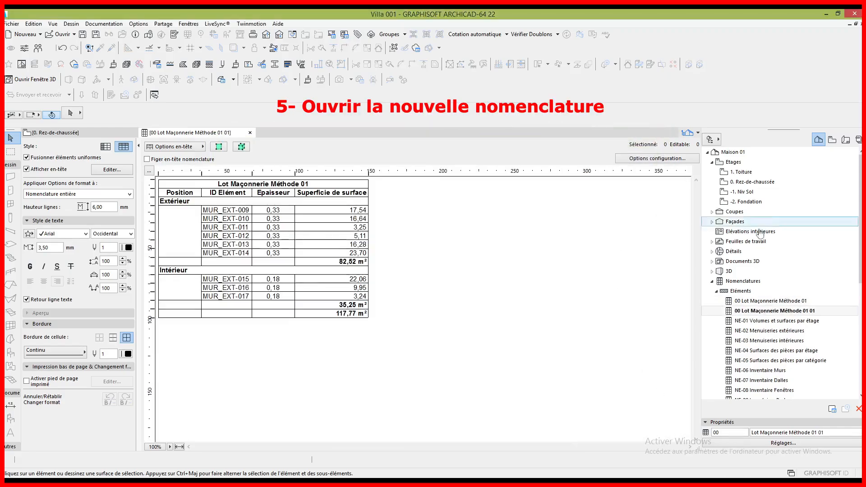
Rename the imported schedule copy as Lot Maçonnerie Méthode 02 and open it.
{"action": "left_click", "coordinate": [810, 312]}
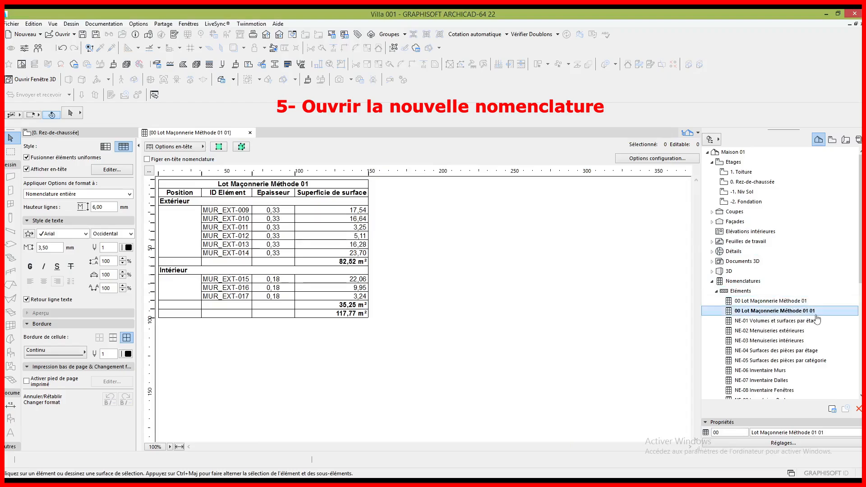
{"action": "left_click_drag", "start_coordinate": [814, 434], "coordinate": [828, 433]}
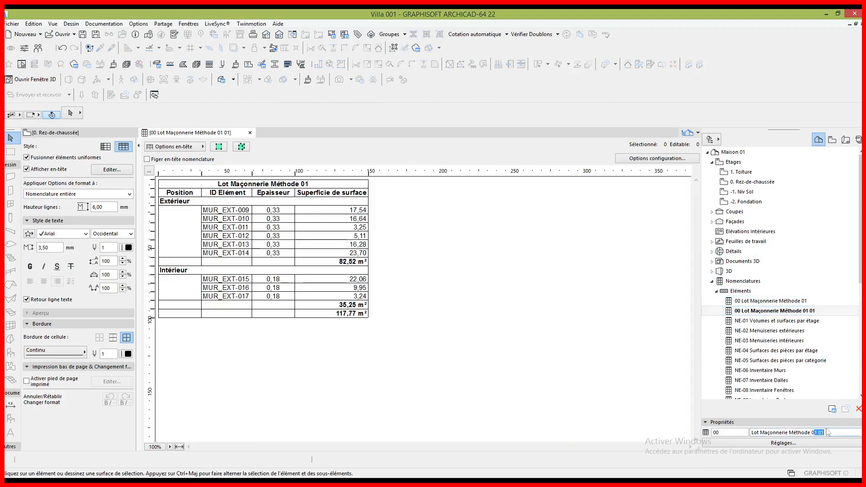
{"action": "type", "text": "2"}
{"action": "left_click", "coordinate": [801, 312]}
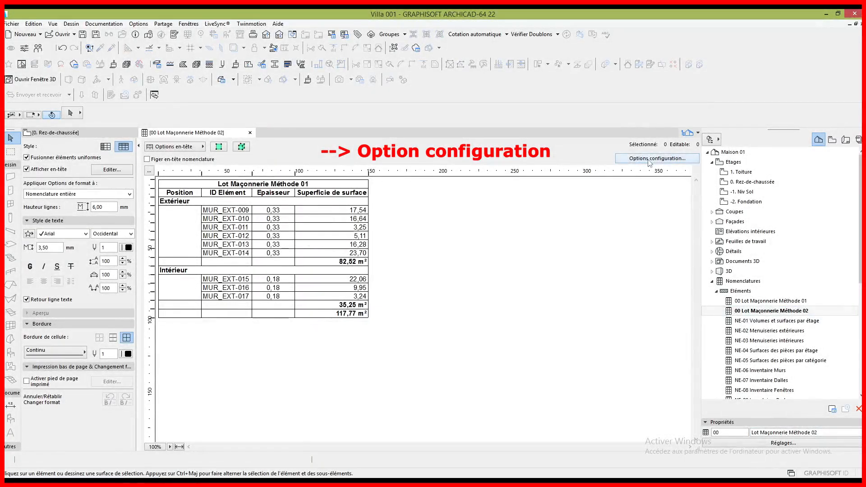
Add the Descriptif and Unité properties of the Lot Maçonnerie group as fields of the Méthode 02 schedule.
{"action": "left_click", "coordinate": [650, 160]}
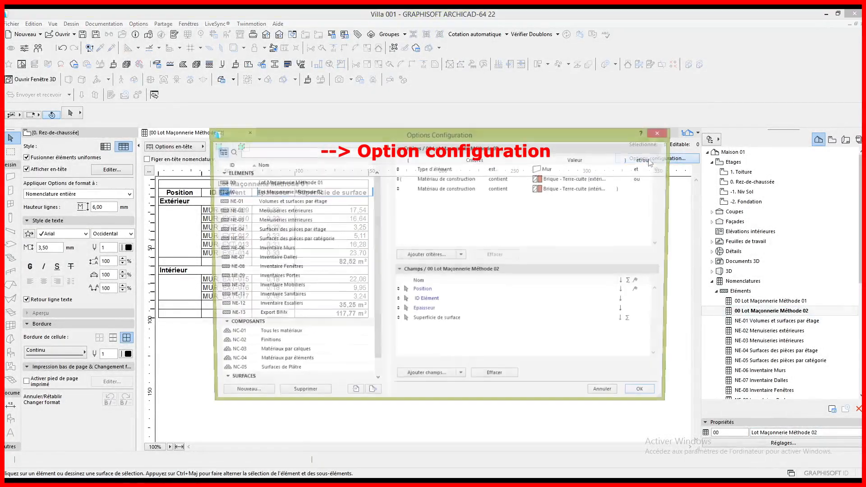
{"action": "left_click", "coordinate": [416, 381]}
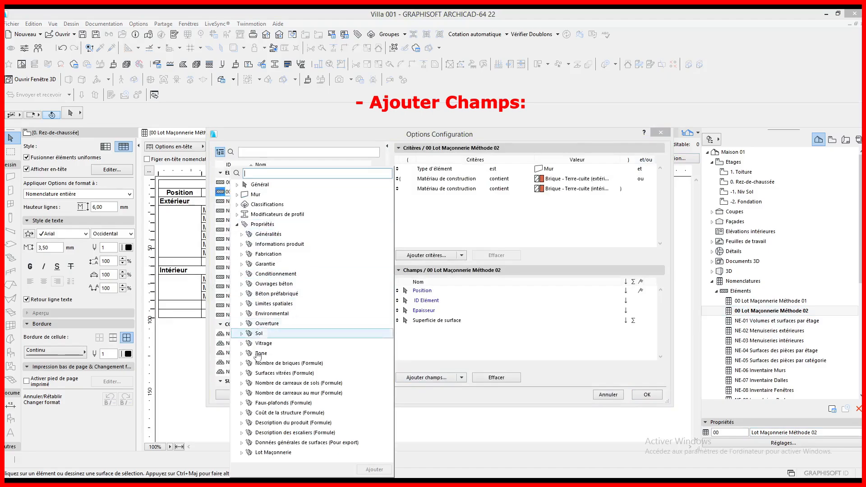
{"action": "left_click", "coordinate": [241, 453]}
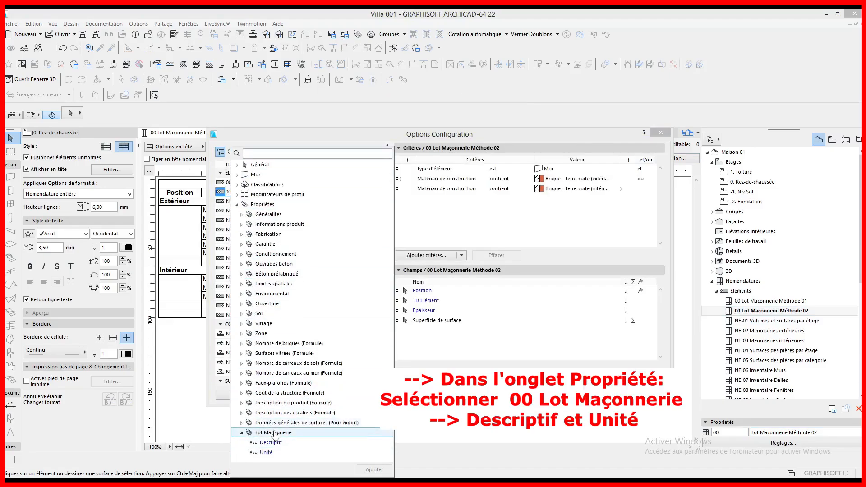
{"action": "double_click", "coordinate": [243, 443]}
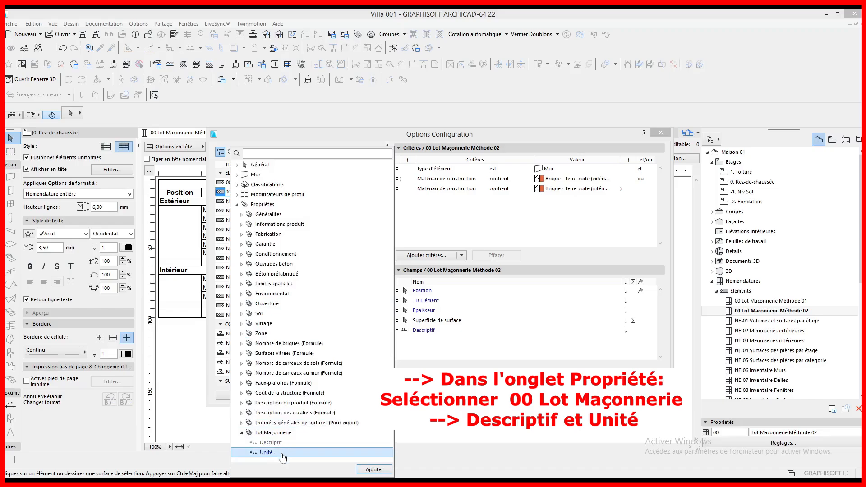
{"action": "double_click", "coordinate": [282, 453]}
Move the Descriptif field directly below Position in the schedule's field order.
{"action": "left_click", "coordinate": [417, 334]}
{"action": "left_click", "coordinate": [400, 332]}
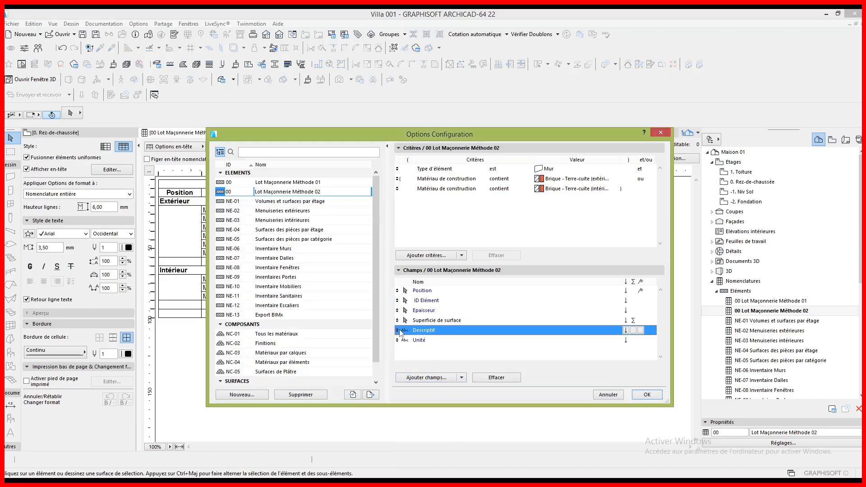
{"action": "left_click_drag", "start_coordinate": [397, 334], "coordinate": [397, 300]}
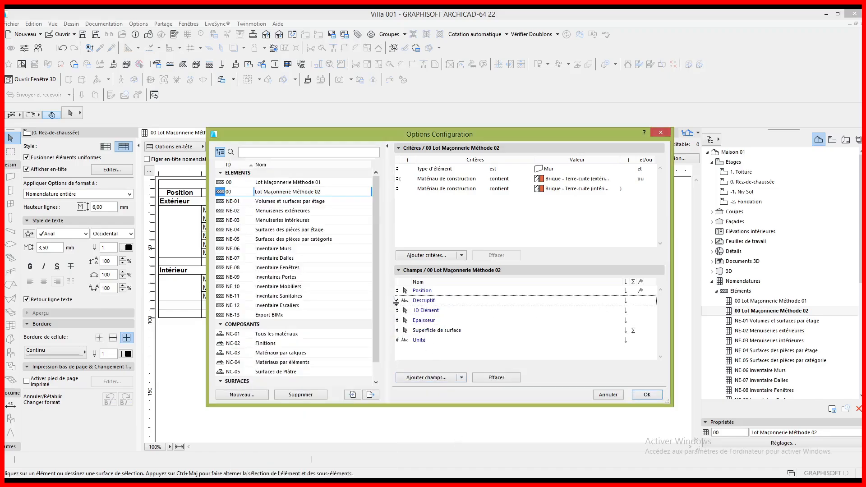
Remove the ID Elément and Epaisseur fields, and place Superficie de surface after Unité, accepting the configuration.
{"action": "left_click", "coordinate": [425, 312]}
{"action": "left_click", "coordinate": [496, 379]}
{"action": "left_click", "coordinate": [482, 378]}
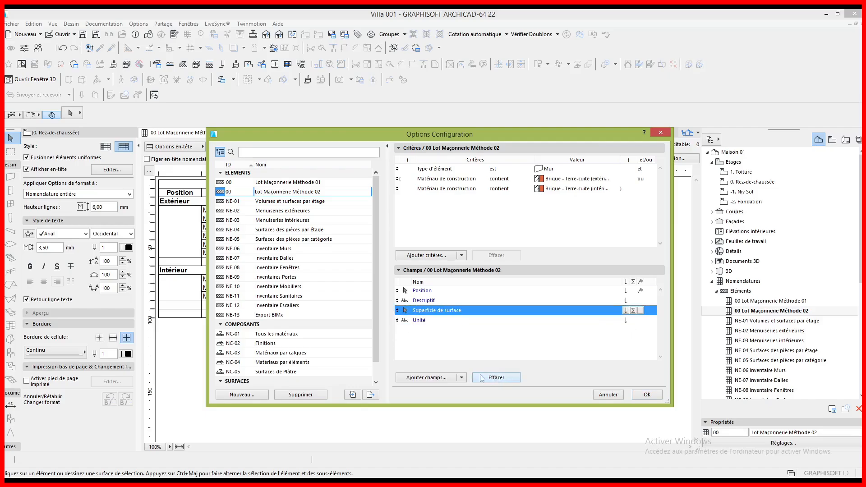
{"action": "left_click_drag", "start_coordinate": [396, 309], "coordinate": [396, 320]}
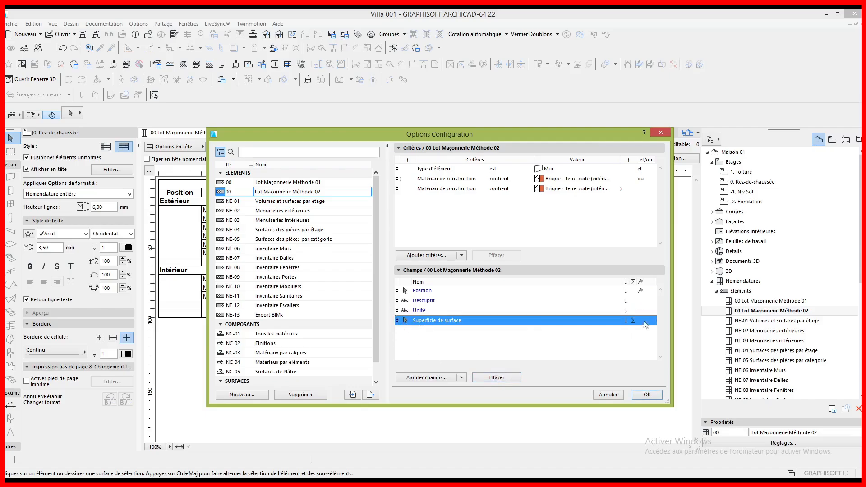
{"action": "key", "text": "Return"}
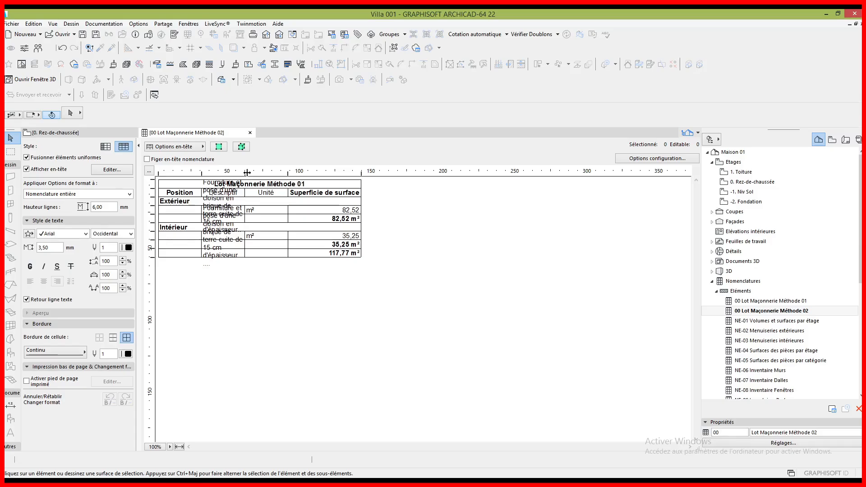
Widen the schedule's Descriptif column, heighten the two description rows to fit two text lines, and narrow the Unité column to its header.
{"action": "mouse_move", "coordinate": [245, 173]}
{"action": "left_mouse_down"}
{"action": "mouse_move", "coordinate": [454, 173]}
{"action": "mouse_move", "coordinate": [387, 174]}
{"action": "left_mouse_up"}
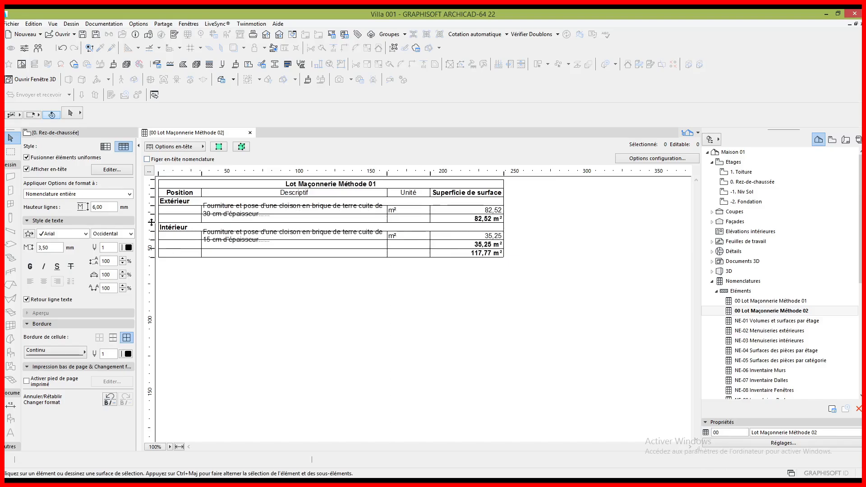
{"action": "left_click_drag", "start_coordinate": [152, 214], "coordinate": [151, 216]}
{"action": "left_click_drag", "start_coordinate": [152, 247], "coordinate": [152, 249]}
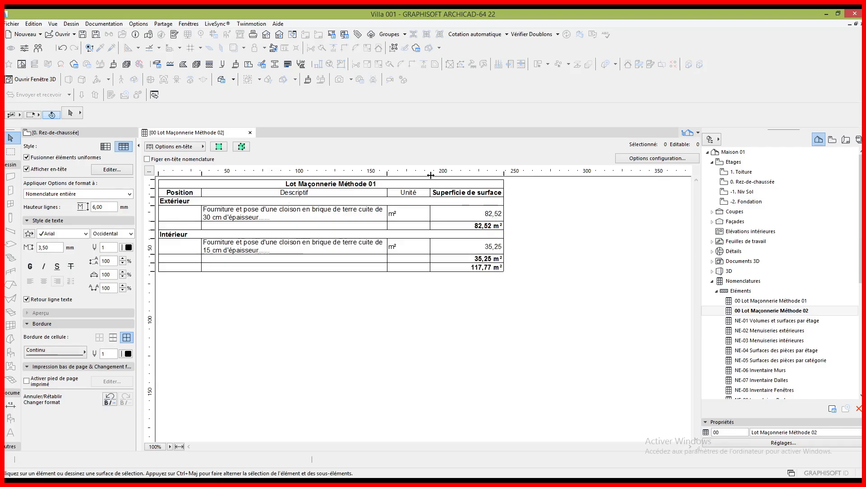
{"action": "left_click_drag", "start_coordinate": [430, 176], "coordinate": [408, 175]}
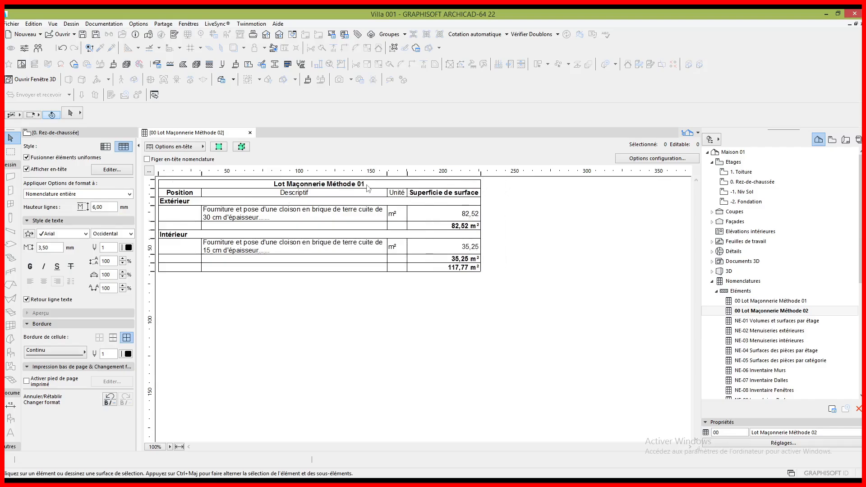
Change the schedule title to Lot Maçonnerie Méthode 02 and make the Descriptif and Unité column headers bold.
{"action": "left_click", "coordinate": [288, 186]}
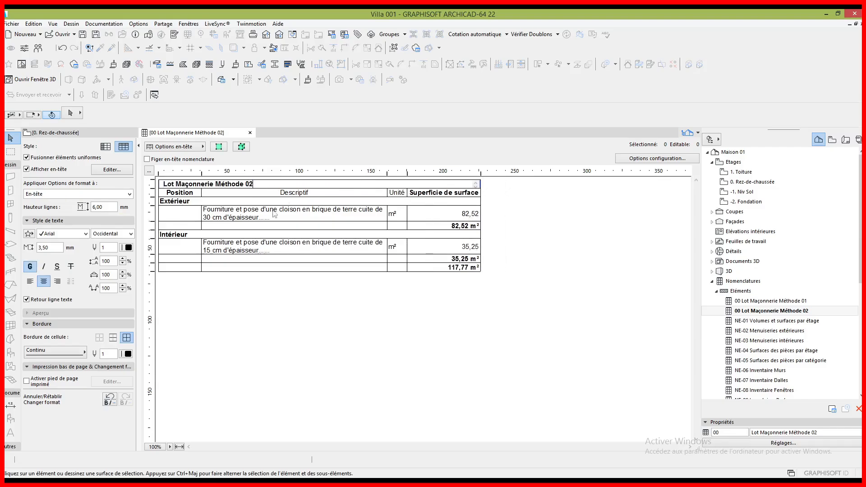
{"action": "left_click", "coordinate": [296, 193]}
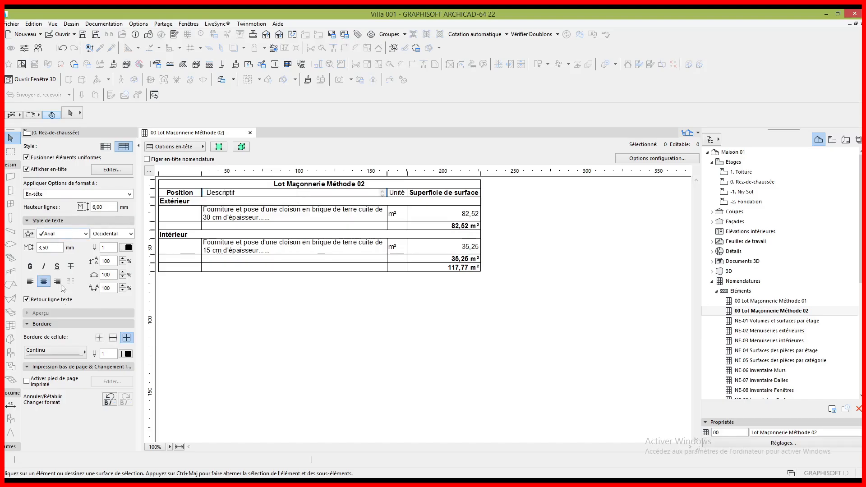
{"action": "left_click", "coordinate": [398, 194]}
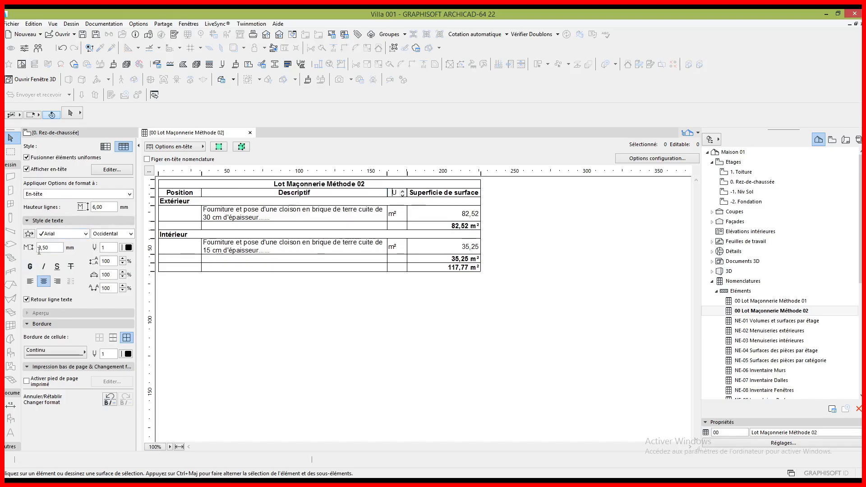
{"action": "left_click", "coordinate": [368, 293]}
Centre the m² values in the schedule's Unité column.
{"action": "left_click", "coordinate": [396, 215]}
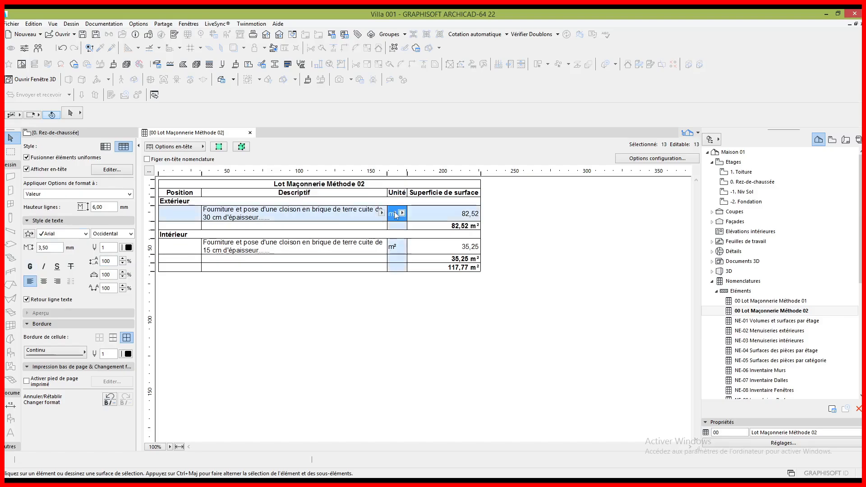
{"action": "left_click", "coordinate": [468, 223]}
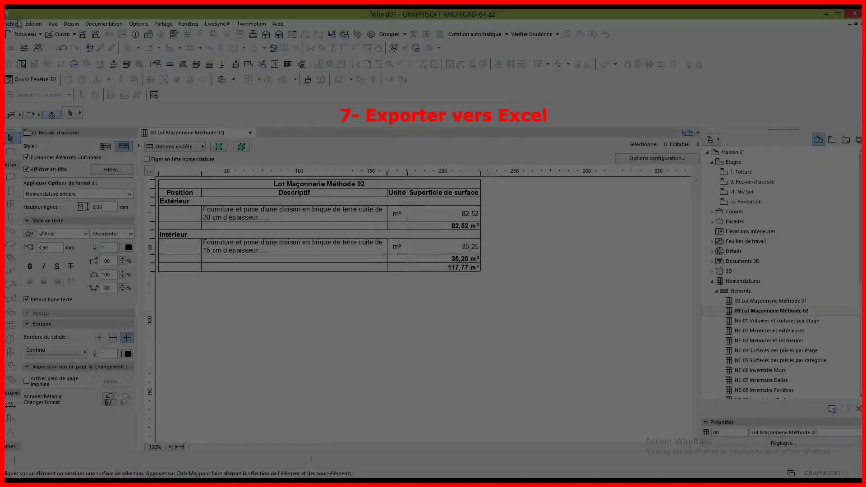
Save the schedule as an Excel workbook (.xlsx) named 00 Lot Maçonnerie Méthode 02.
{"action": "left_click", "coordinate": [12, 23]}
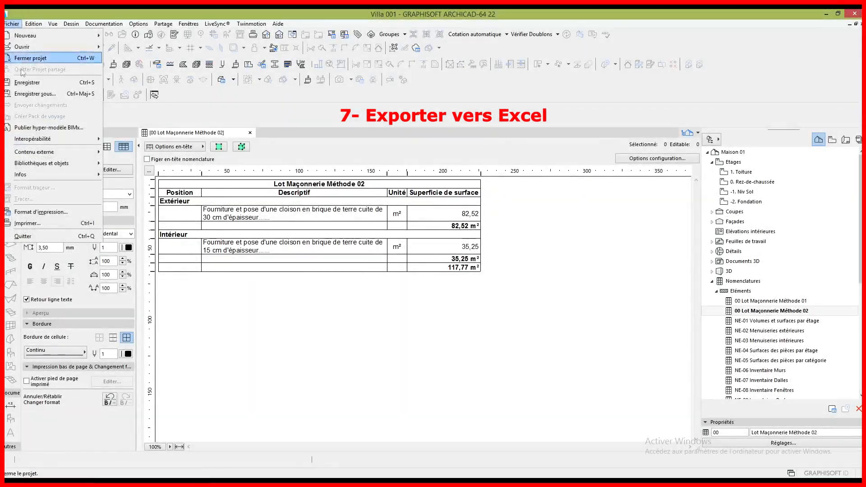
{"action": "left_click", "coordinate": [30, 94]}
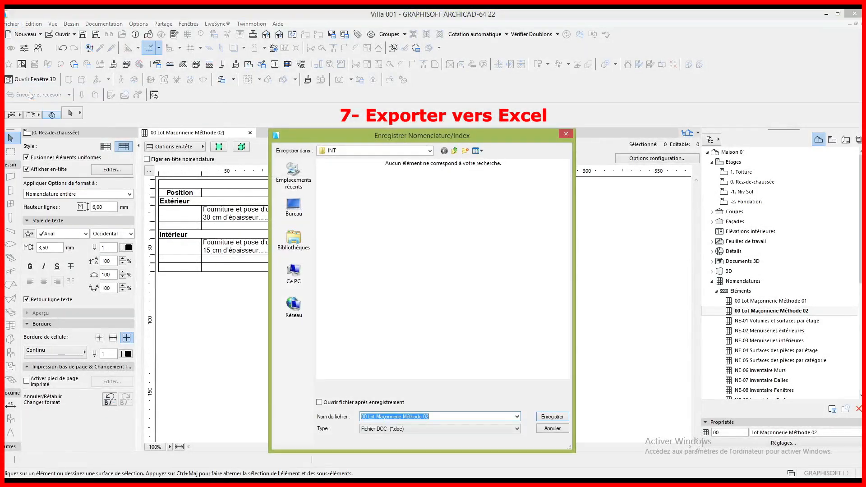
{"action": "left_click", "coordinate": [418, 430]}
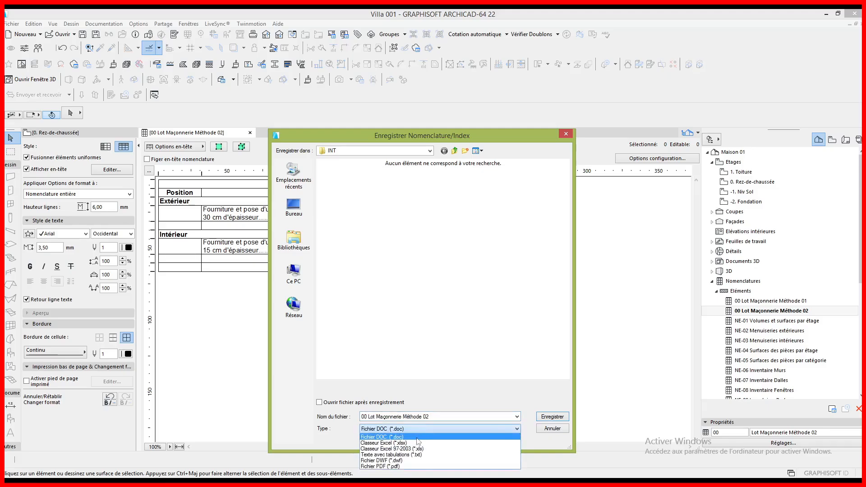
{"action": "left_click", "coordinate": [420, 442]}
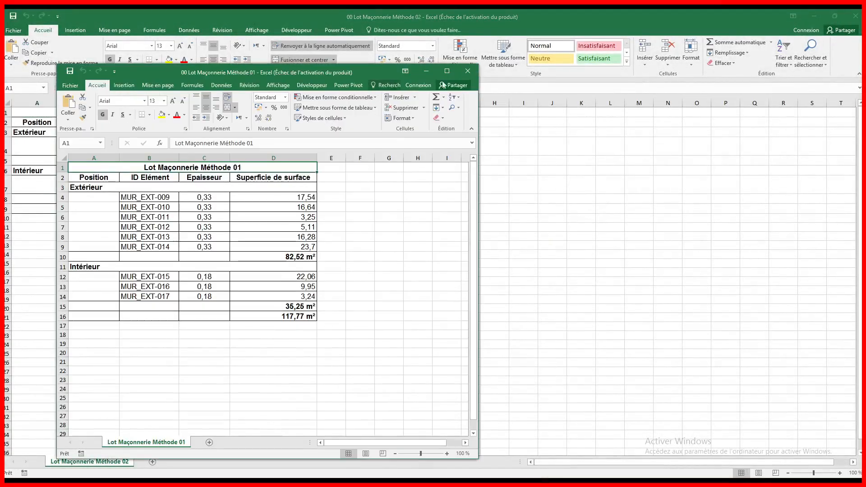
Move the Méthode 01 workbook window over the Méthode 02 workbook to view the two exported schedules.
{"action": "left_click_drag", "start_coordinate": [374, 80], "coordinate": [348, 43]}
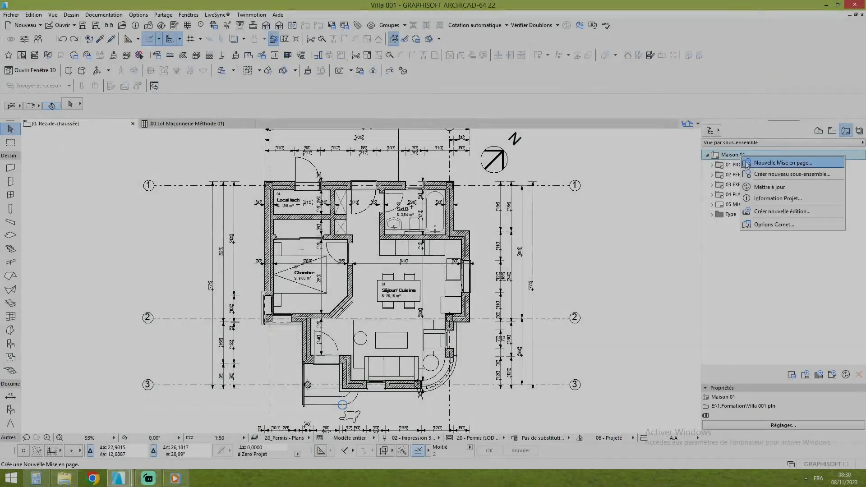
Create a new layout in Archicad named Maçonnerie using the Type A0 Paysage master layout.
{"action": "left_click", "coordinate": [759, 165]}
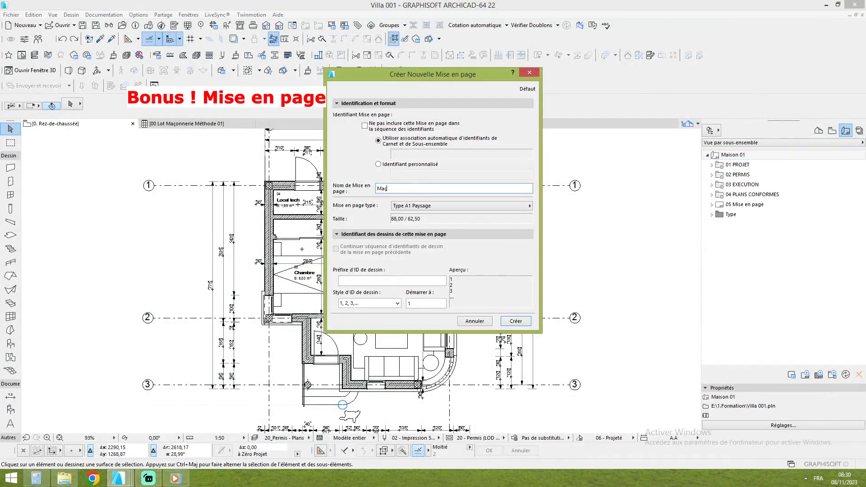
{"action": "left_click", "coordinate": [502, 206]}
{"action": "left_click", "coordinate": [560, 205]}
{"action": "left_click", "coordinate": [519, 321]}
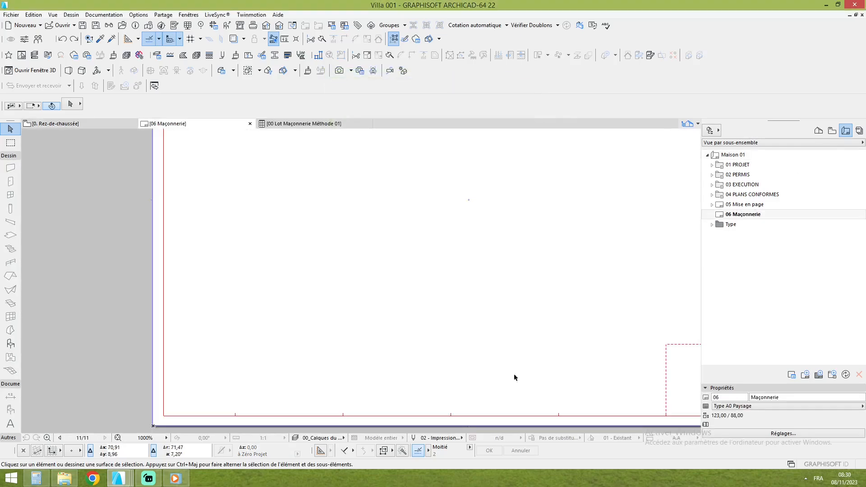
Place the 0. Rez-de-chaussée view from 03 EXECUTION, EXE Etages, on the right half of the Maçonnerie layout sheet.
{"action": "middle_click_drag", "start_coordinate": [499, 311], "coordinate": [429, 342]}
{"action": "scroll", "coordinate": [379, 362], "scroll_direction": "down", "scroll_amount": 3}
{"action": "middle_click_drag", "start_coordinate": [607, 296], "coordinate": [590, 301]}
{"action": "scroll", "coordinate": [513, 286], "scroll_direction": "up", "scroll_amount": 2}
{"action": "scroll", "coordinate": [515, 288], "scroll_direction": "down", "scroll_amount": 2}
{"action": "left_click", "coordinate": [832, 132]}
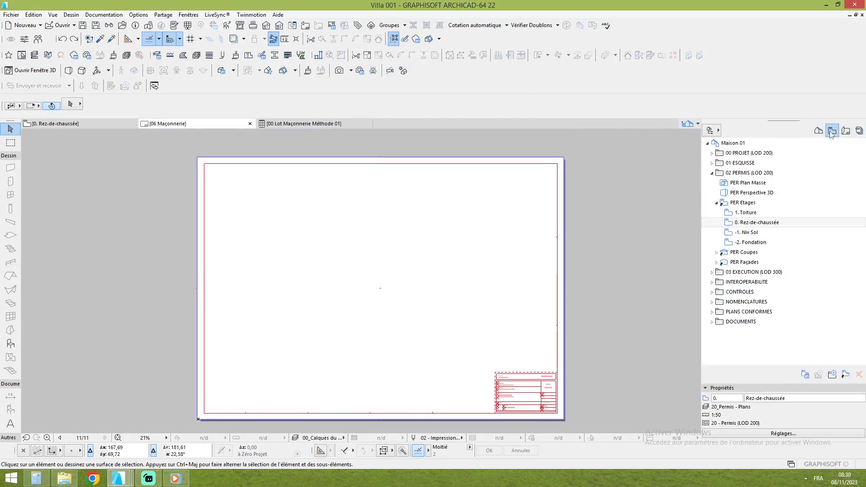
{"action": "left_click", "coordinate": [712, 173]}
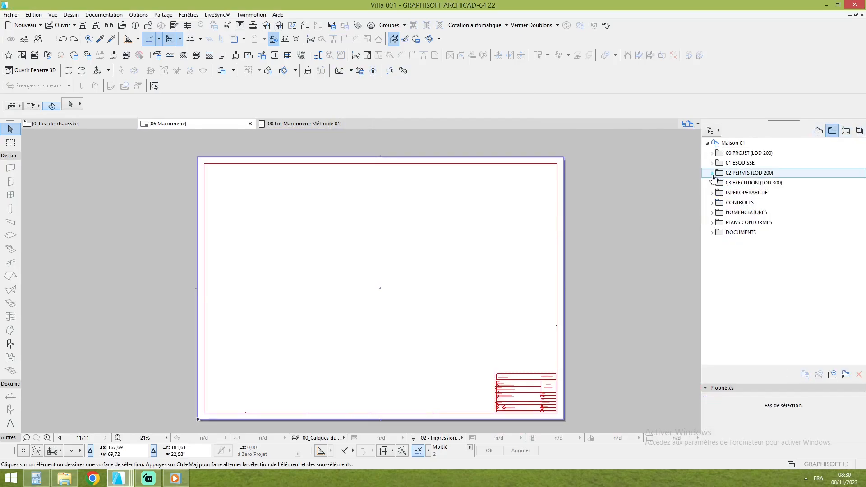
{"action": "left_click", "coordinate": [713, 183]}
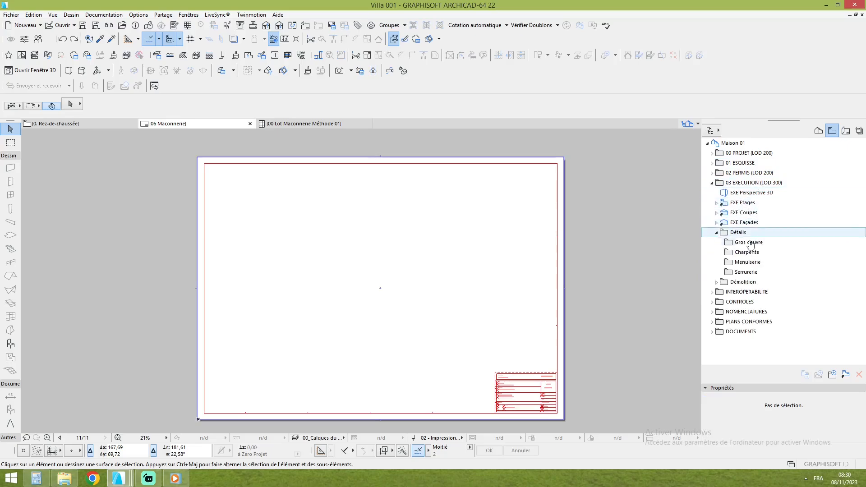
{"action": "left_click", "coordinate": [717, 203]}
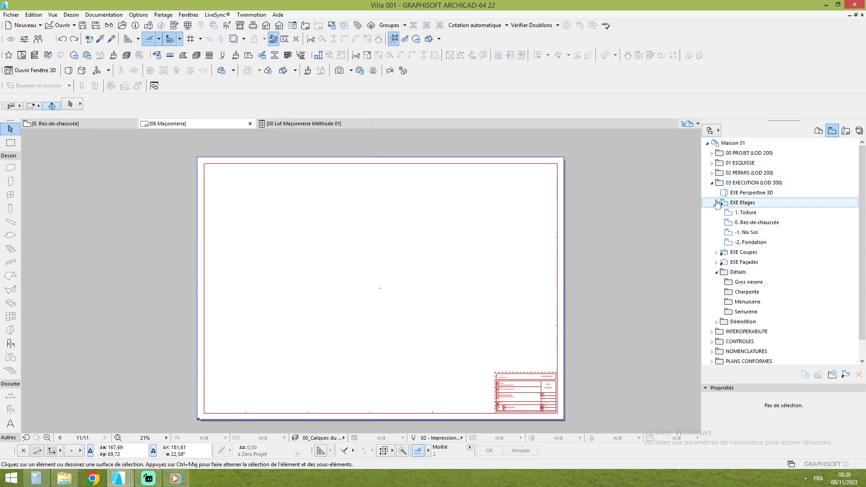
{"action": "left_click", "coordinate": [756, 222]}
{"action": "mouse_move", "coordinate": [756, 222]}
{"action": "left_mouse_down"}
{"action": "mouse_move", "coordinate": [485, 223]}
{"action": "mouse_move", "coordinate": [489, 232]}
{"action": "left_mouse_up"}
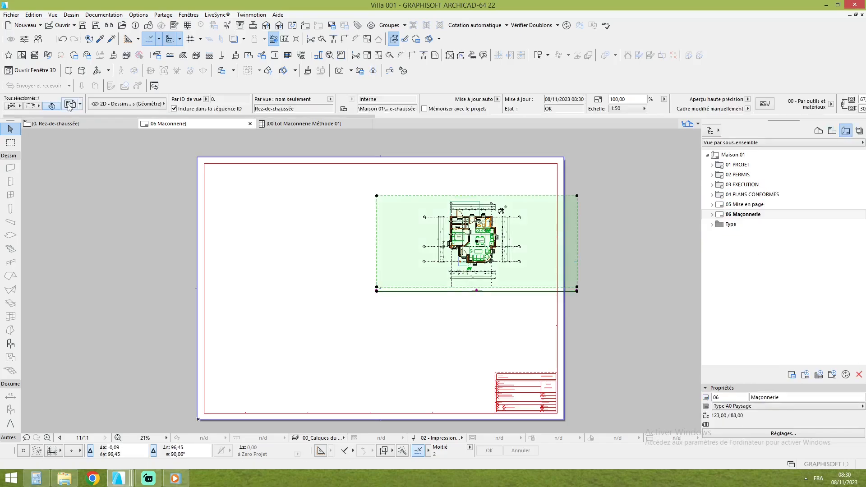
Set the placed ground-floor drawing's pen set to 02 - Impression 50ème.
{"action": "key", "text": "ctrl+t"}
{"action": "left_click", "coordinate": [411, 291]}
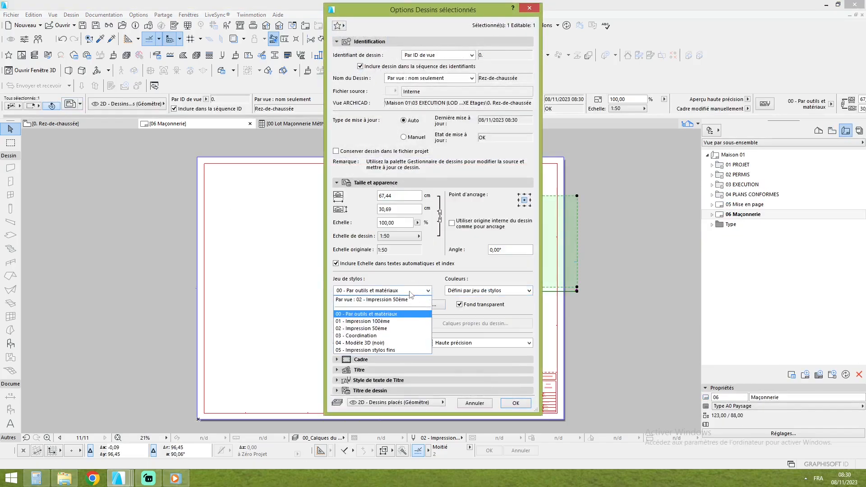
{"action": "left_click", "coordinate": [406, 328]}
{"action": "left_click", "coordinate": [509, 402]}
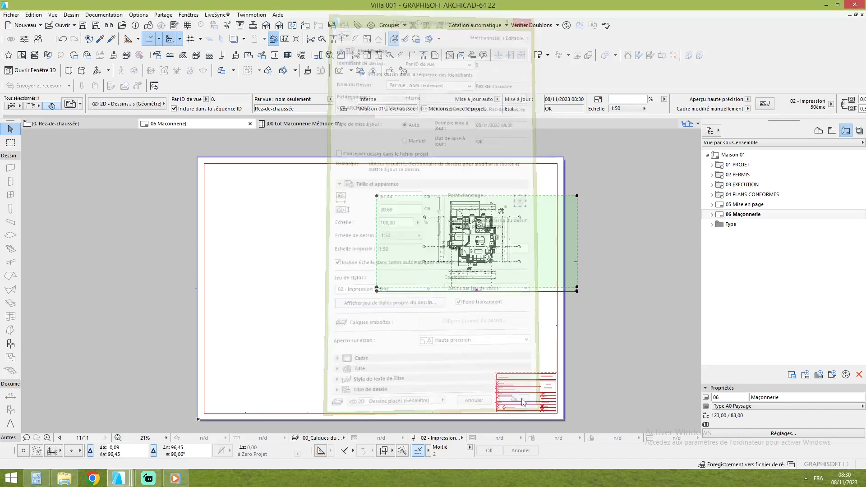
Crop the ground-floor drawing's frame on both sides to remove the empty space around the plan.
{"action": "left_click", "coordinate": [577, 271]}
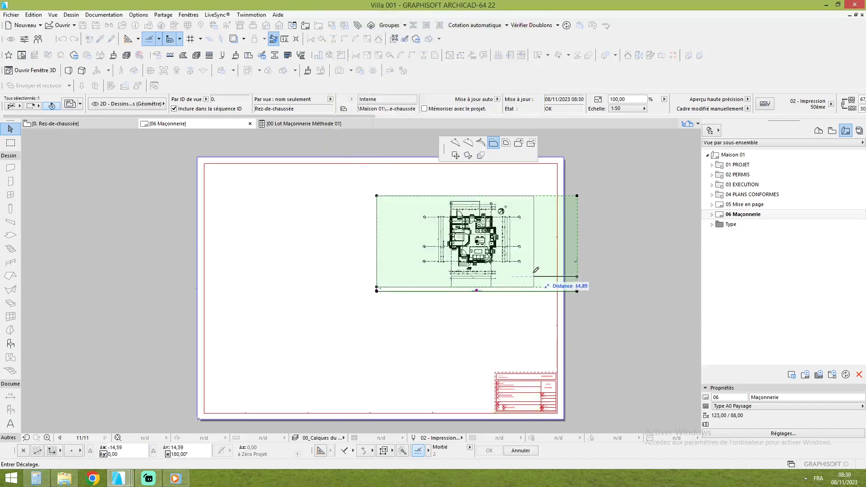
{"action": "left_click", "coordinate": [523, 283]}
{"action": "left_click", "coordinate": [378, 257]}
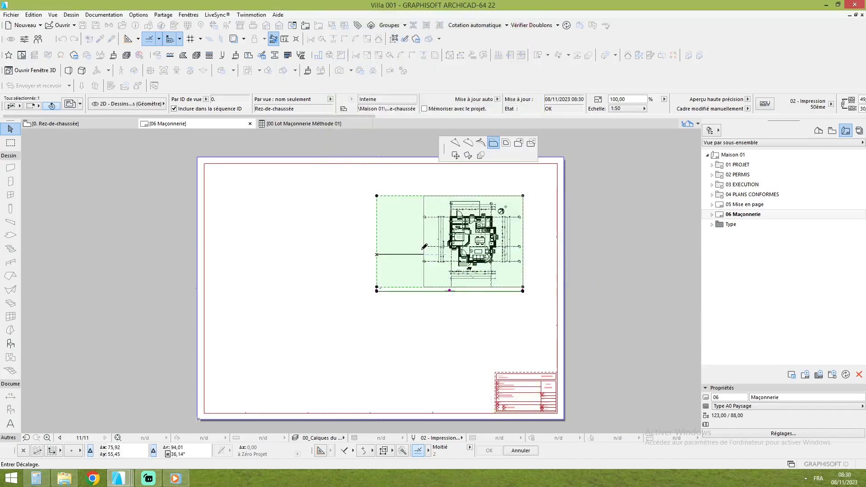
{"action": "left_click", "coordinate": [424, 257]}
Move the cropped ground-floor drawing towards the sheet's upper-right corner, just inside the border, and deselect it.
{"action": "left_click", "coordinate": [479, 241]}
{"action": "left_click", "coordinate": [508, 216]}
{"action": "scroll", "coordinate": [528, 217], "scroll_direction": "up", "scroll_amount": 2}
{"action": "middle_click_drag", "start_coordinate": [528, 217], "coordinate": [491, 229]}
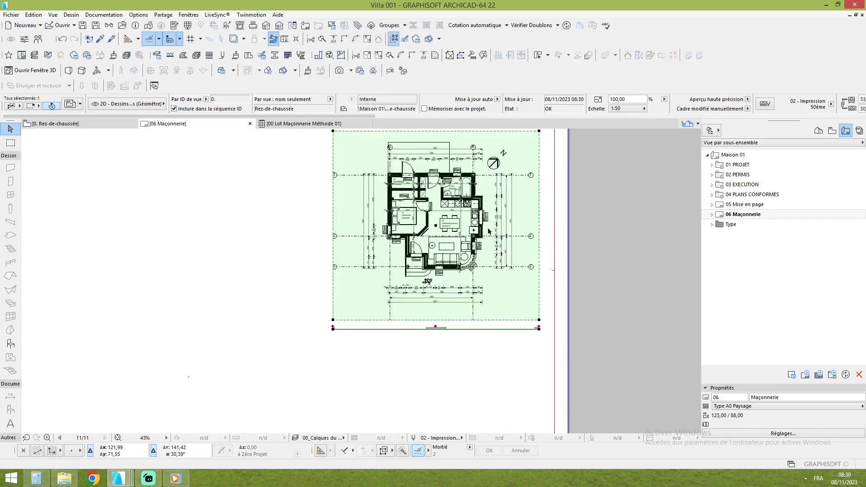
{"action": "scroll", "coordinate": [491, 229], "scroll_direction": "up", "scroll_amount": 1}
{"action": "middle_click_drag", "start_coordinate": [522, 273], "coordinate": [521, 318]}
{"action": "key", "text": "Escape"}
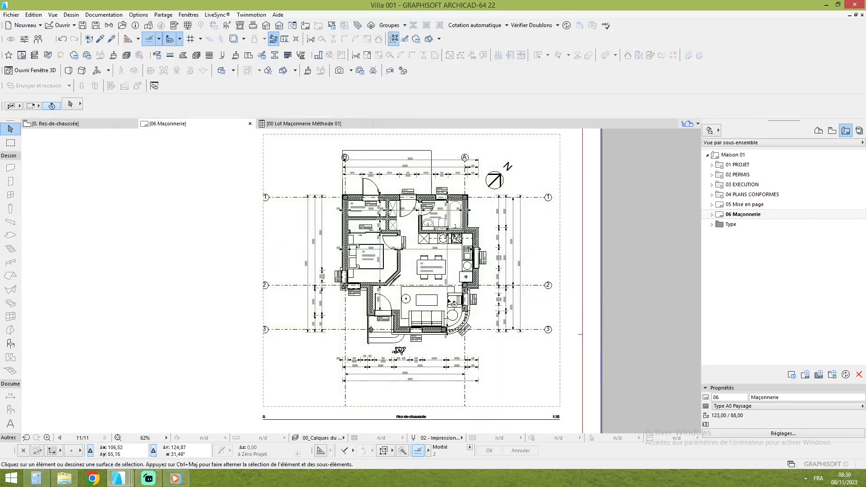
Place the 00 Lot Maçonnerie Méthode 01 and Méthode 02 schedules beside the plan on the layout, one below the other.
{"action": "scroll", "coordinate": [437, 293], "scroll_direction": "up", "scroll_amount": 3}
{"action": "scroll", "coordinate": [411, 261], "scroll_direction": "down", "scroll_amount": 4}
{"action": "middle_click_drag", "start_coordinate": [456, 282], "coordinate": [444, 267]}
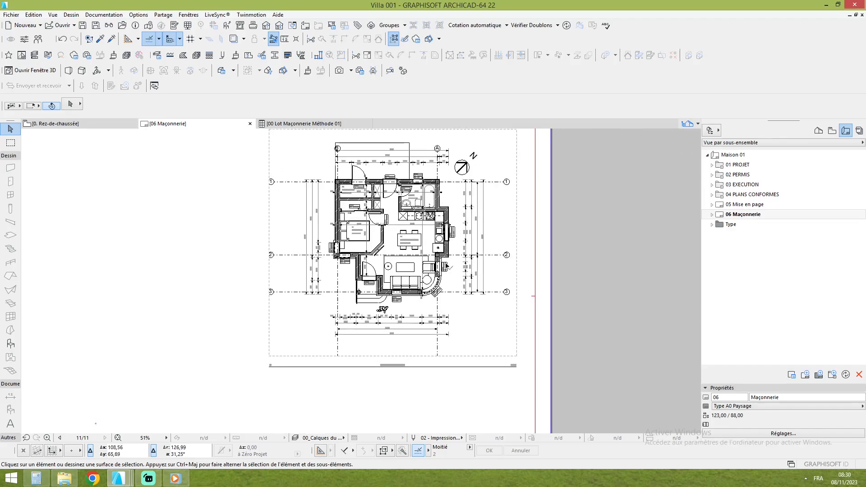
{"action": "left_click", "coordinate": [819, 131]}
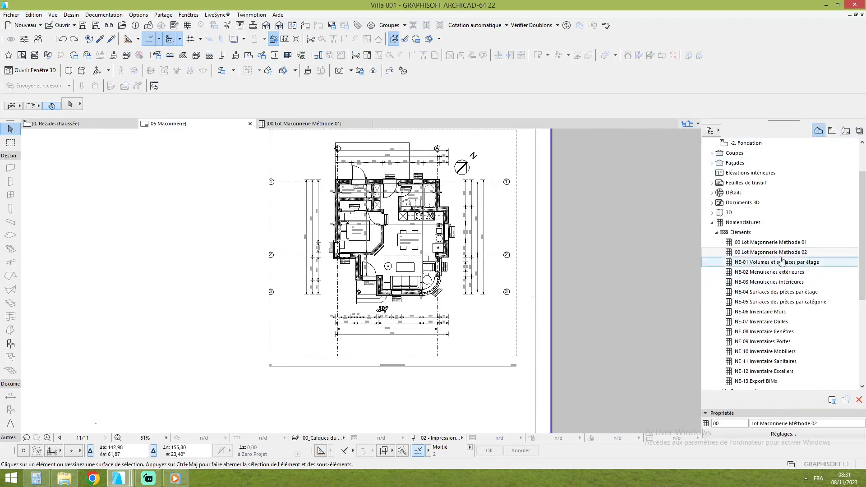
{"action": "left_click_drag", "start_coordinate": [782, 244], "coordinate": [176, 242]}
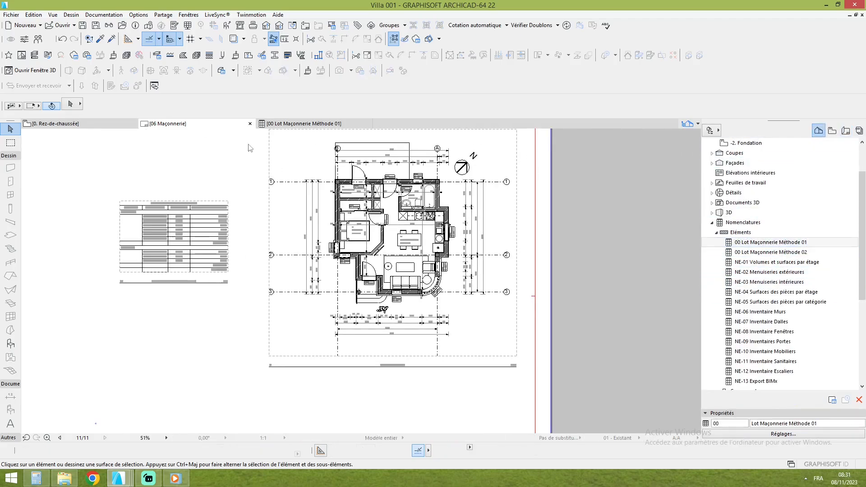
{"action": "scroll", "coordinate": [571, 319], "scroll_direction": "down", "scroll_amount": 1}
{"action": "scroll", "coordinate": [572, 320], "scroll_direction": "down", "scroll_amount": 2}
{"action": "mouse_move", "coordinate": [782, 252]}
{"action": "left_mouse_down"}
{"action": "mouse_move", "coordinate": [744, 258]}
{"action": "mouse_move", "coordinate": [509, 352]}
{"action": "mouse_move", "coordinate": [464, 392]}
{"action": "mouse_move", "coordinate": [273, 373]}
{"action": "mouse_move", "coordinate": [247, 315]}
{"action": "left_mouse_up"}
{"action": "scroll", "coordinate": [289, 316], "scroll_direction": "up", "scroll_amount": 8}
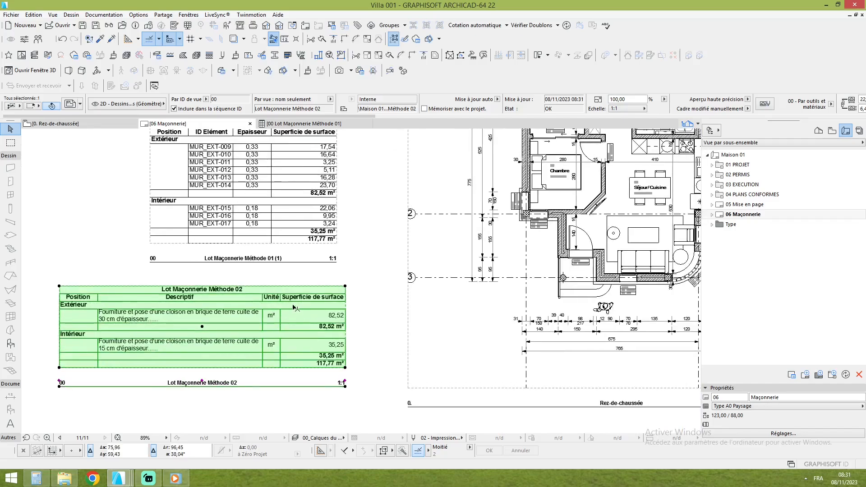
Remove the drawing titles from both placed Lot Maçonnerie schedules in their shared drawing settings.
{"action": "scroll", "coordinate": [297, 311], "scroll_direction": "down", "scroll_amount": 3}
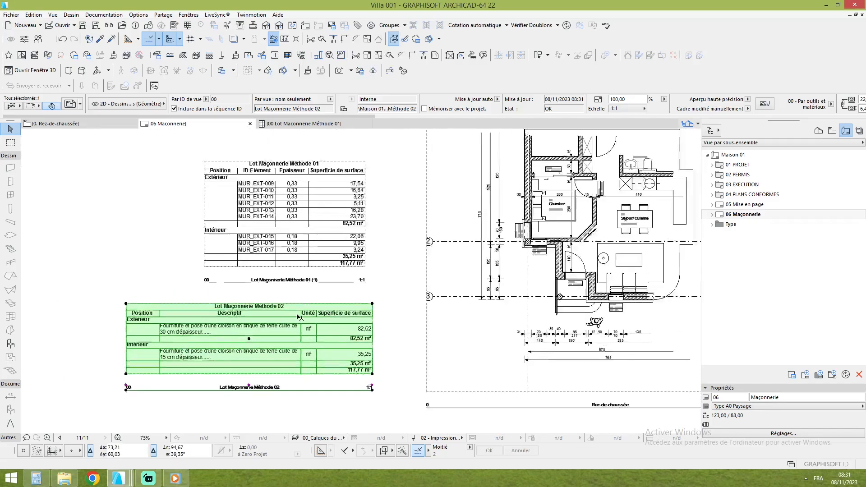
{"action": "left_click", "coordinate": [308, 275], "text": "shift"}
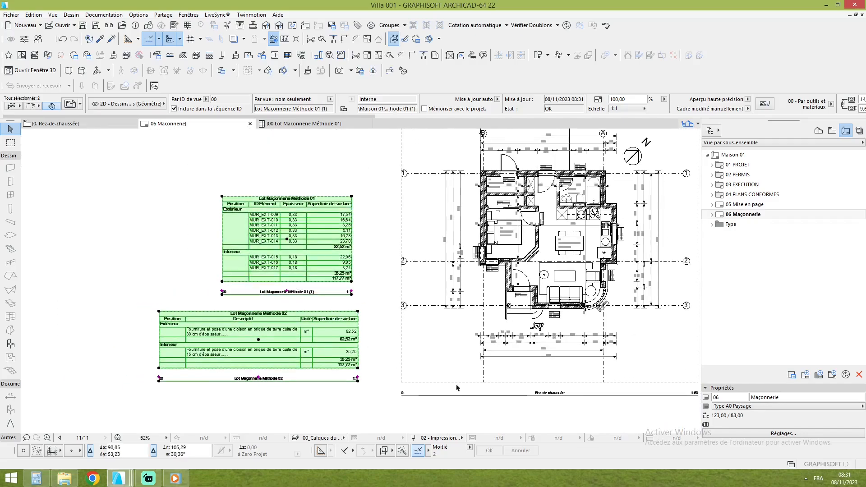
{"action": "scroll", "coordinate": [367, 360], "scroll_direction": "up", "scroll_amount": 3}
{"action": "scroll", "coordinate": [315, 277], "scroll_direction": "up", "scroll_amount": 1}
{"action": "scroll", "coordinate": [316, 271], "scroll_direction": "down", "scroll_amount": 1}
{"action": "middle_click_drag", "start_coordinate": [315, 263], "coordinate": [321, 284]}
{"action": "left_click", "coordinate": [75, 105]}
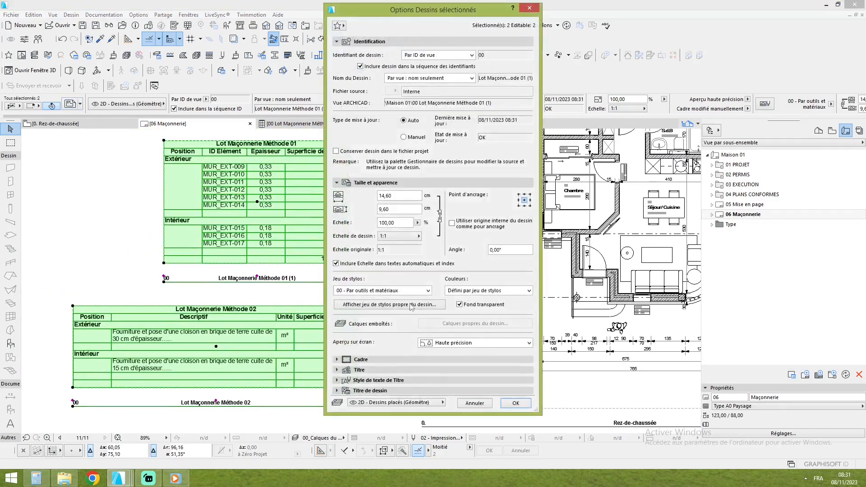
{"action": "left_click", "coordinate": [359, 370]}
{"action": "left_click", "coordinate": [455, 217]}
{"action": "left_click", "coordinate": [474, 217]}
{"action": "left_click", "coordinate": [515, 317]}
{"action": "scroll", "coordinate": [316, 334], "scroll_direction": "down", "scroll_amount": 2}
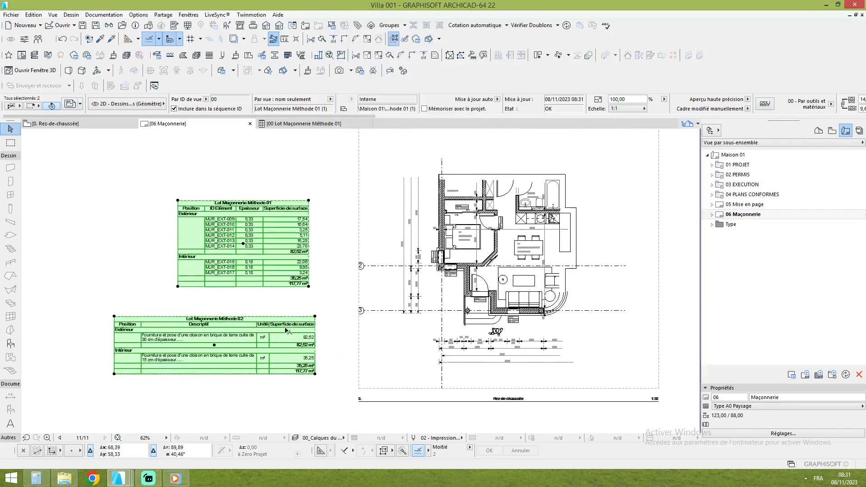
{"action": "scroll", "coordinate": [296, 312], "scroll_direction": "up", "scroll_amount": 1}
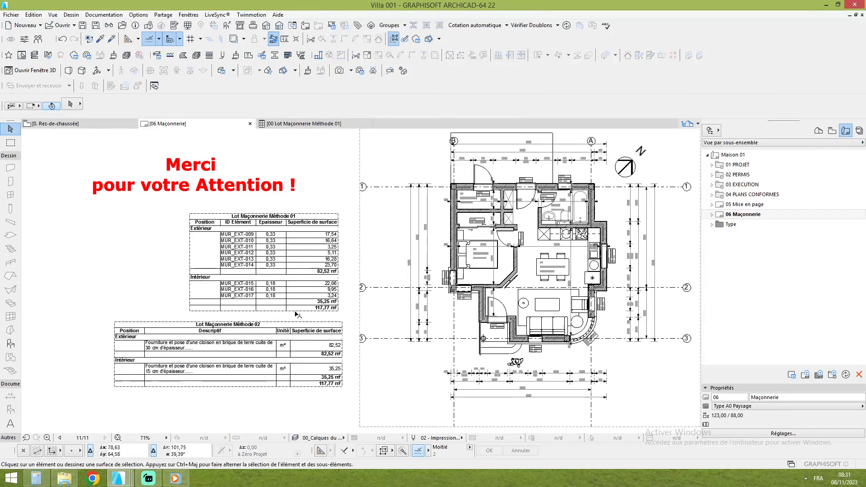